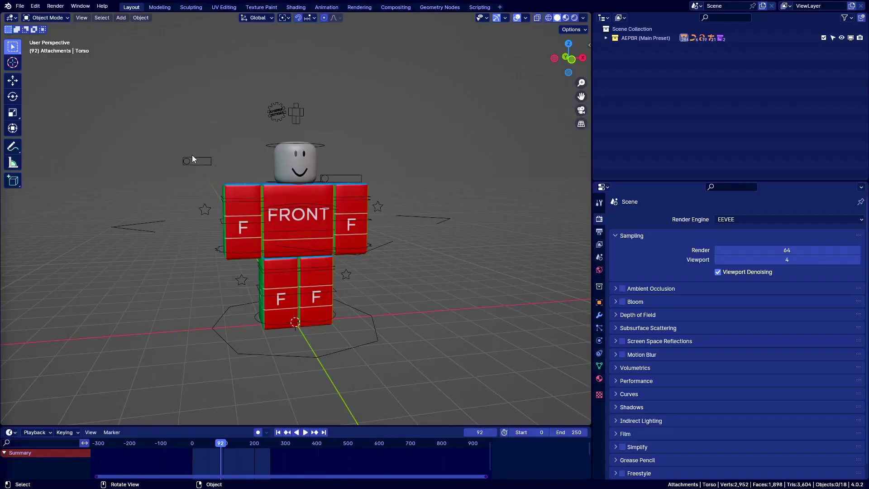
- Move the slider control beside the head to its opposite end to show the rig's body proportion controls
click(189, 160)
drag(195, 165, 234, 167)
- Try moving the Body Scaler bone downward to change the character's body proportions
click(154, 159)
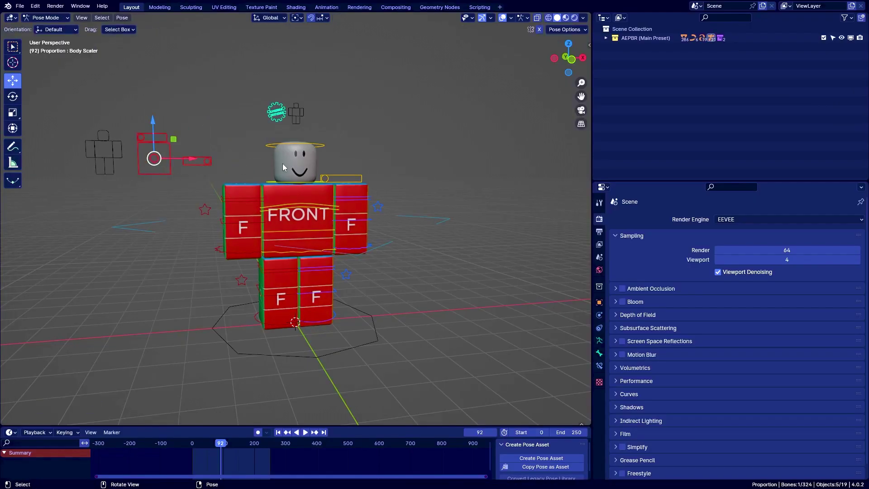
key(g)
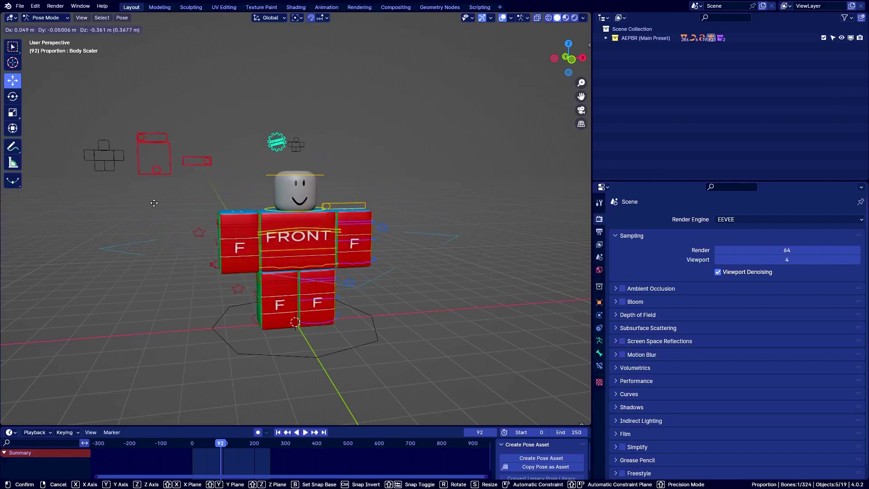
right_click(164, 198)
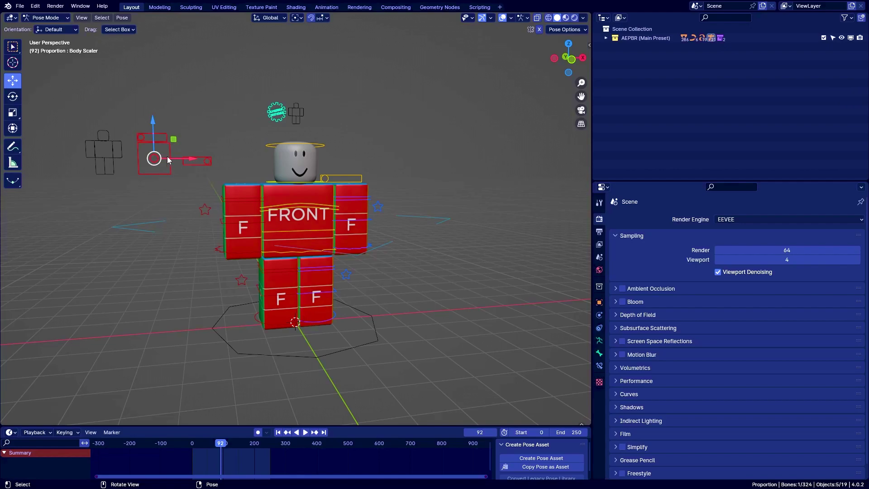
mouse_move(154, 159)
mouse_down()
mouse_move(159, 142)
mouse_move(151, 159)
mouse_move(159, 159)
mouse_move(143, 155)
mouse_move(155, 158)
mouse_up()
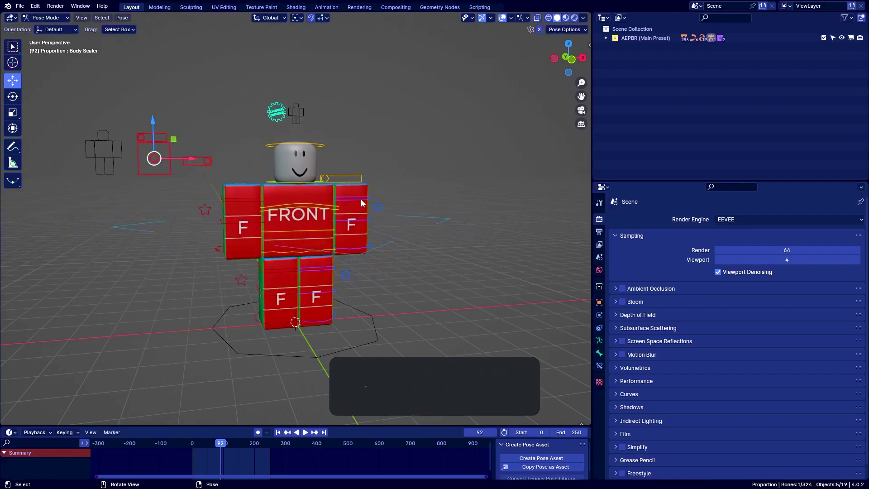
- Switch the Blocky Rig from Pose Mode back to Object Mode and try moving the rig
click(384, 213)
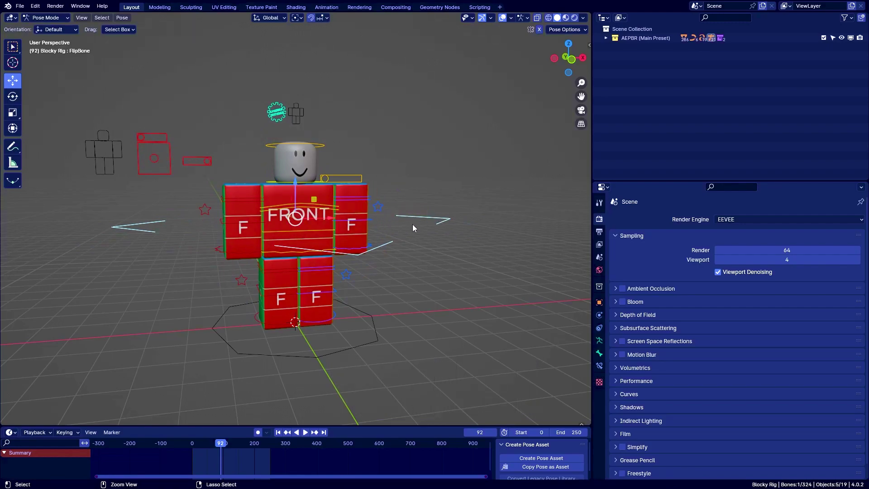
key(ctrl+Tab)
key(g)
right_click(387, 197)
- Examine the bone constraints on the Blocky Rig's FlipBone, including its Child Of target and bone
click(386, 247)
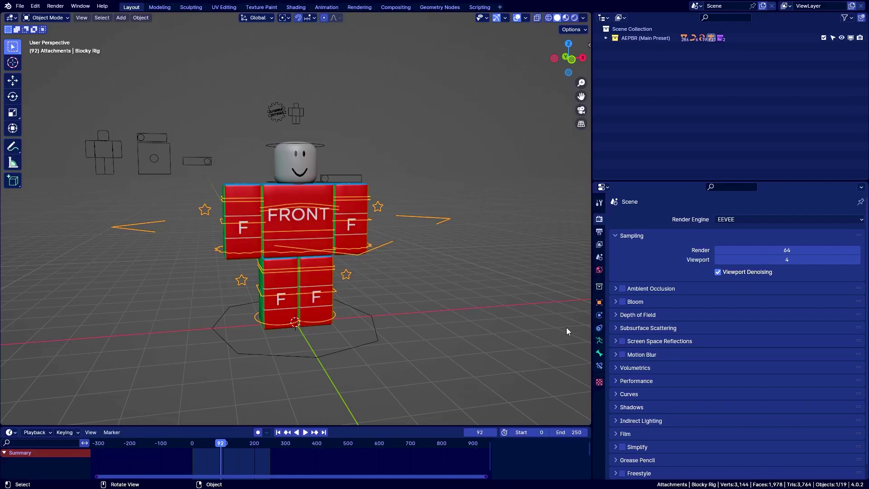
click(599, 328)
click(599, 365)
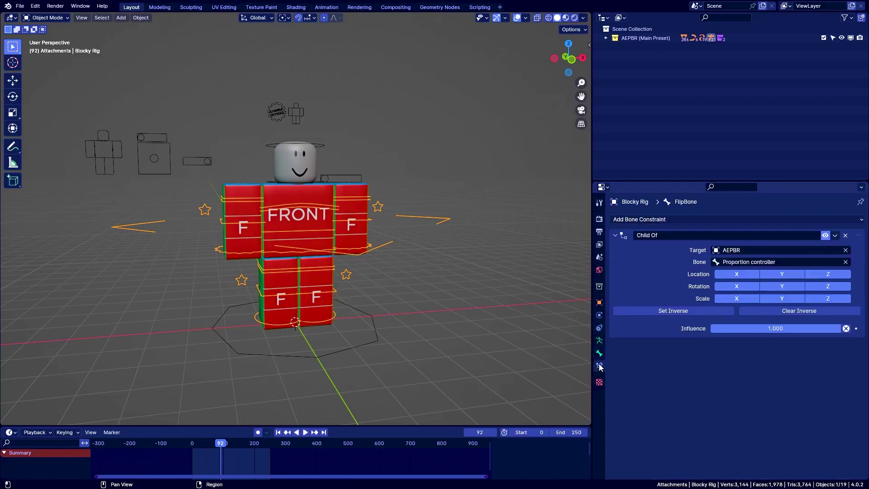
click(599, 220)
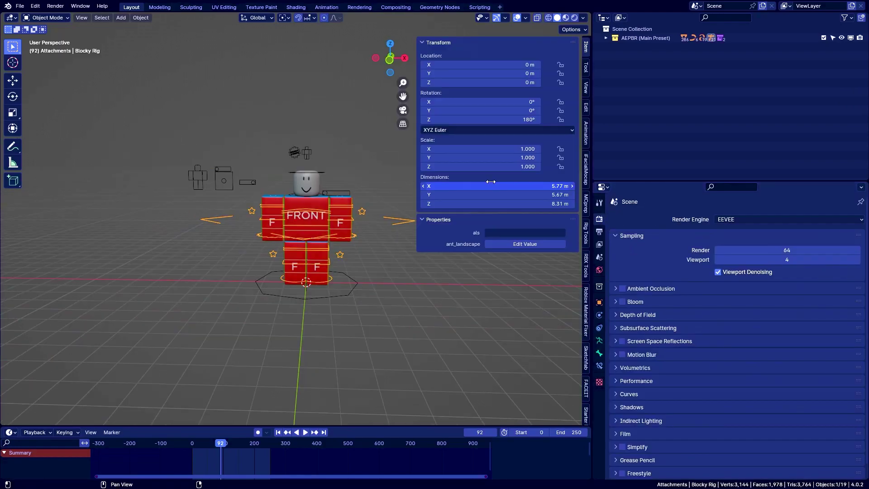
key(n)
click(388, 238)
scroll(428, 275, up, 3)
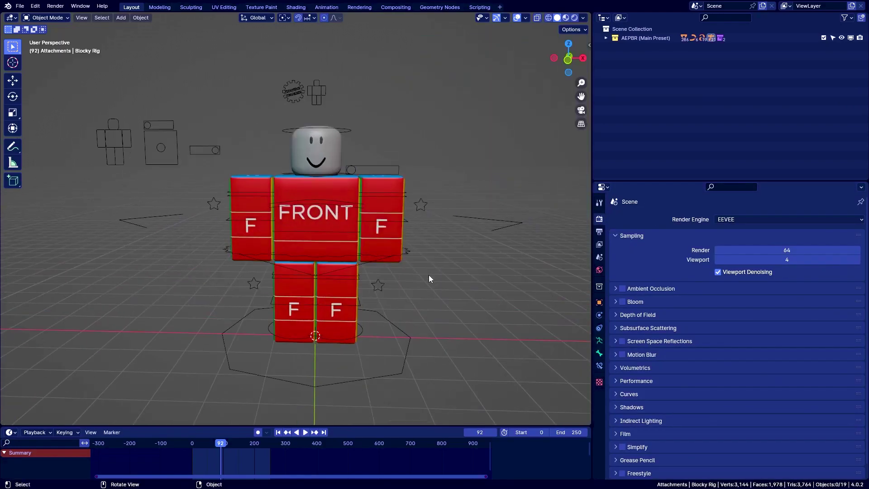
key(n)
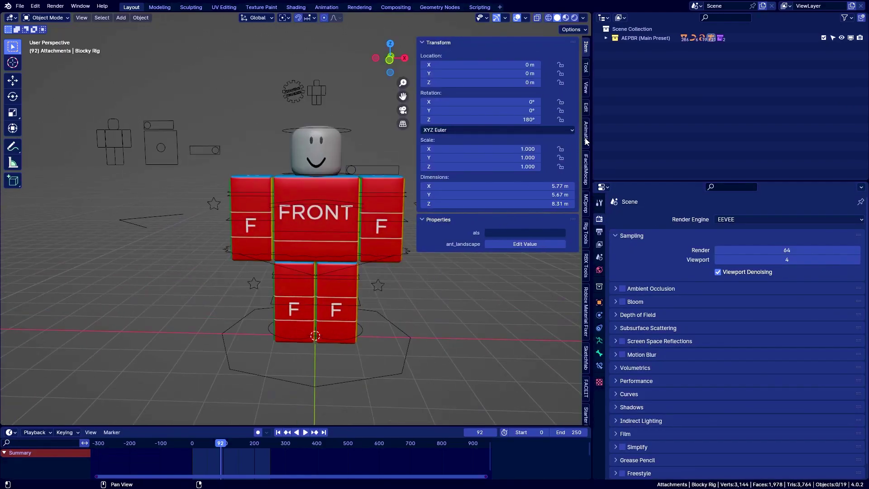
- Hide the torso, both arms and both legs by turning off their visibility in renders and viewports
click(389, 208)
key(n)
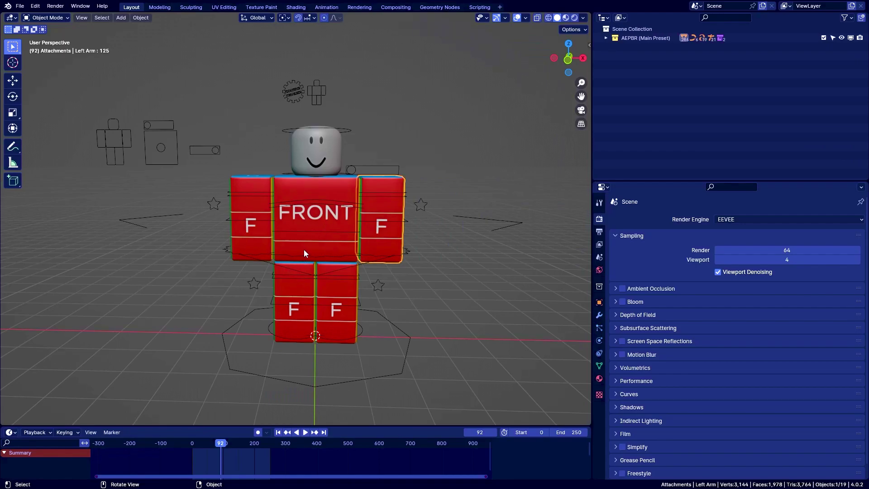
shift+click(313, 221)
shift+click(256, 209)
shift+click(287, 286)
shift+click(345, 300)
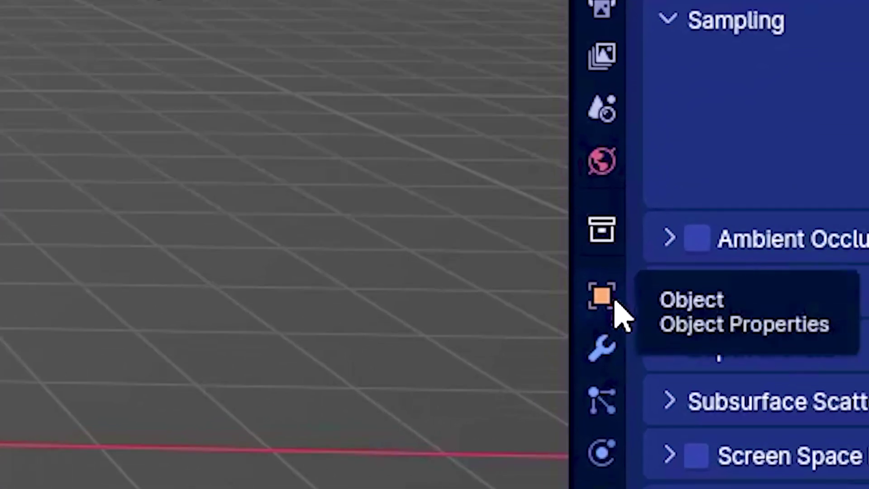
click(723, 349)
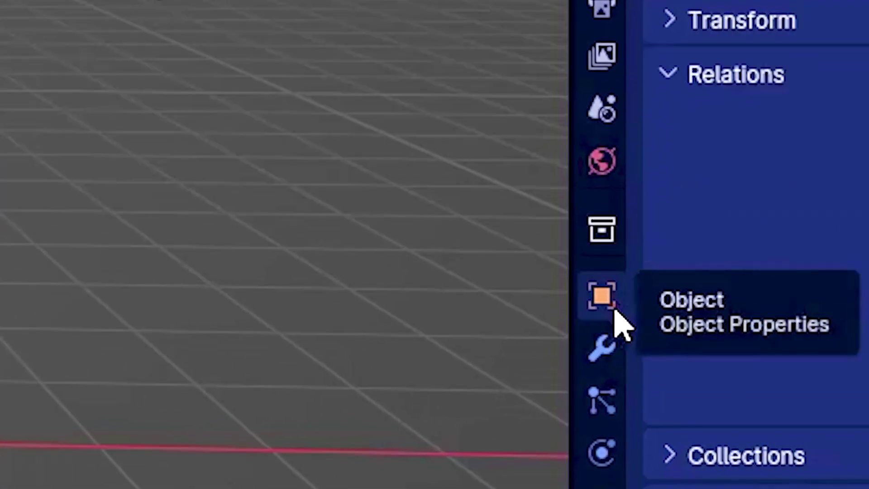
scroll(808, 413, down, 6)
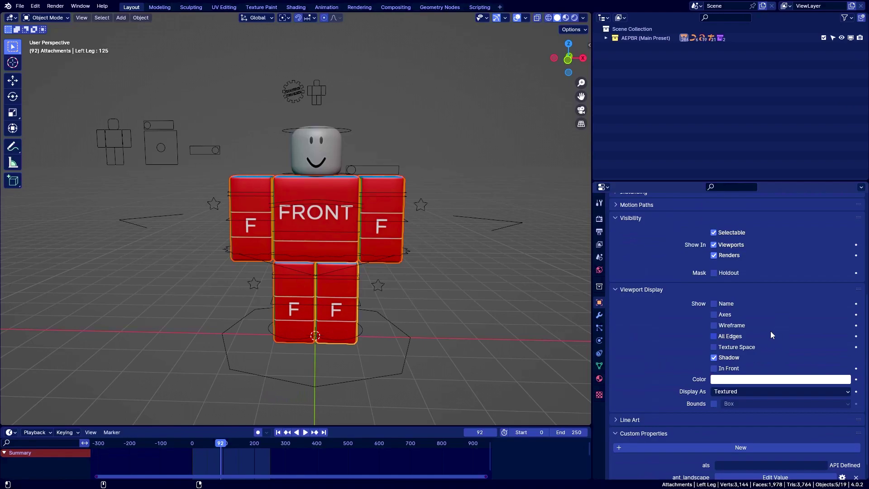
click(722, 254)
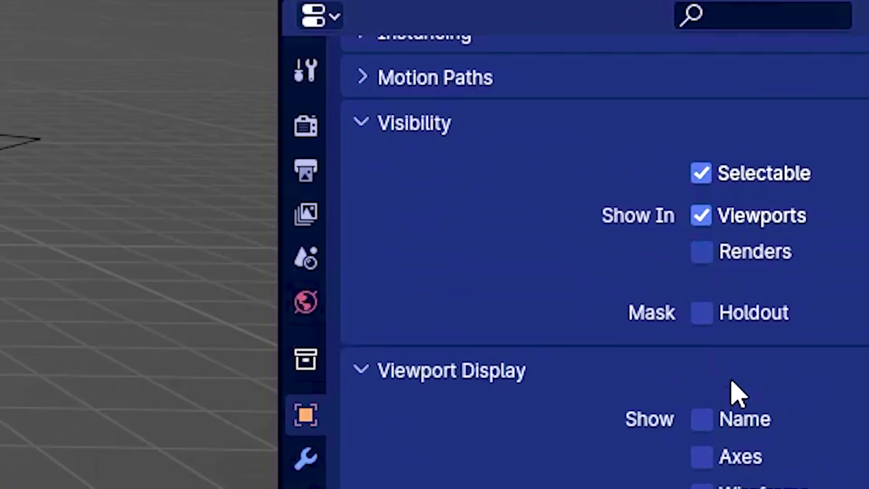
click(713, 244)
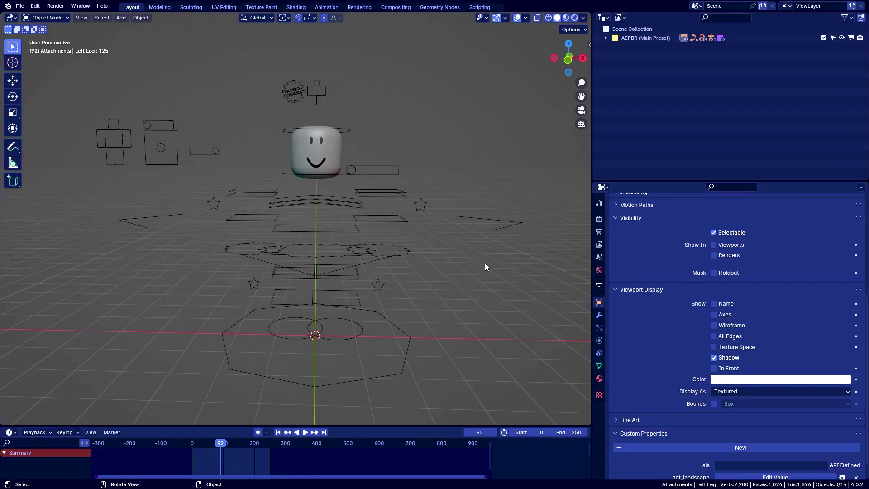
- Add the Starter Boy Rig to the scene from the Starter Rigs add-on
click(485, 224)
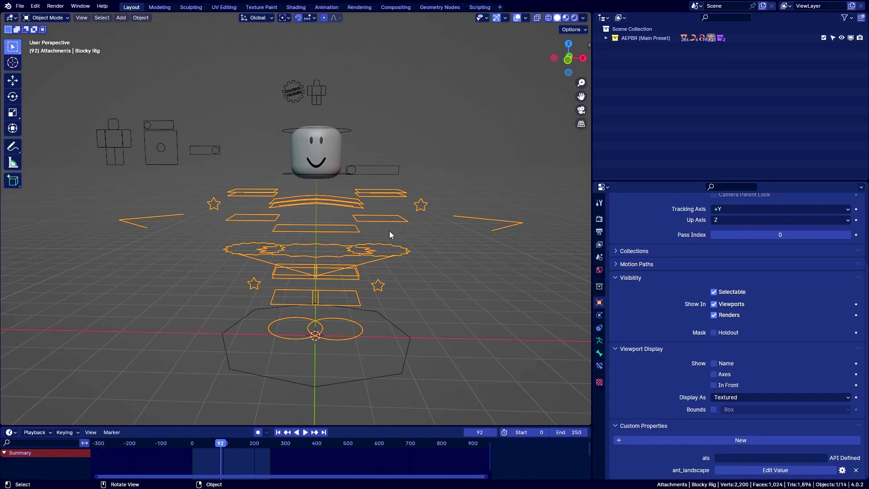
key(n)
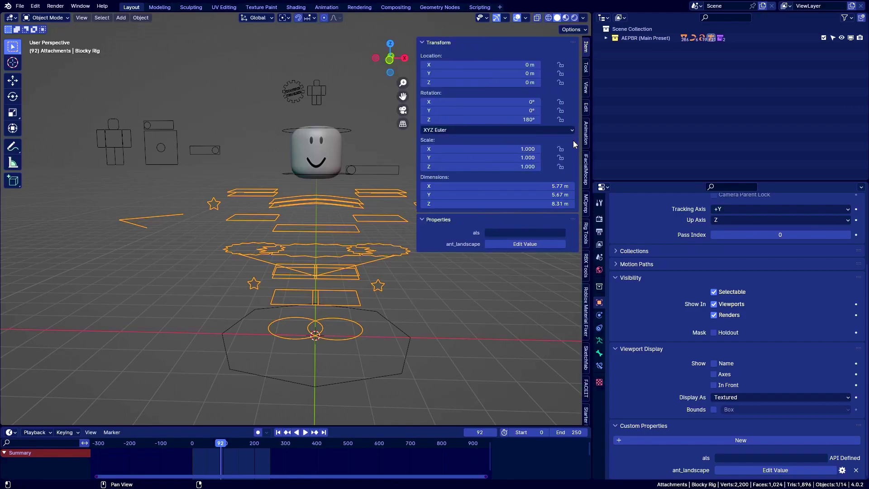
scroll(585, 257, down, 5)
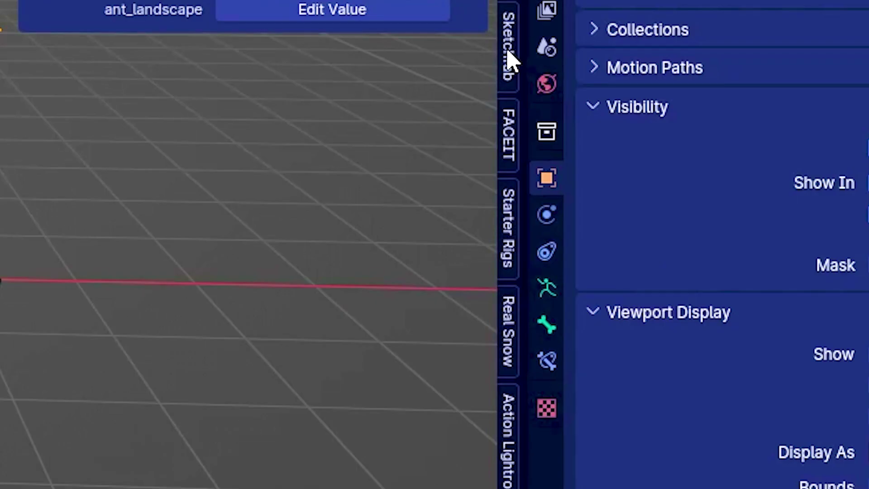
click(499, 271)
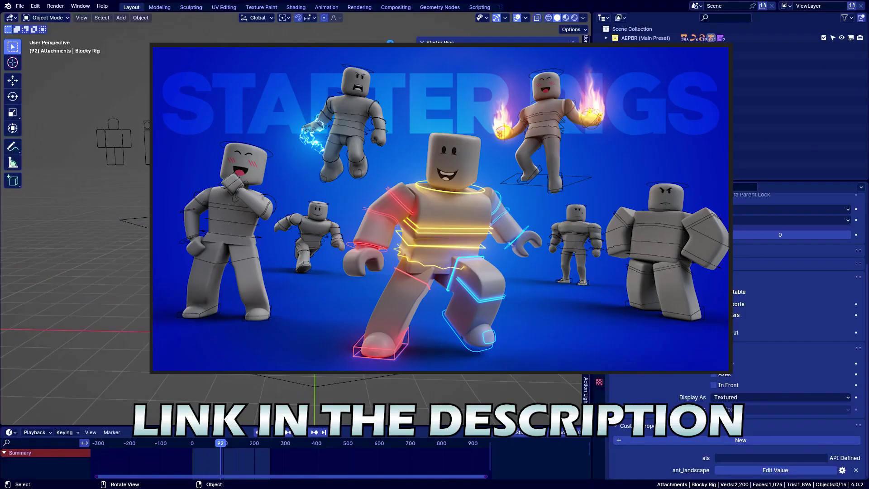
click(544, 56)
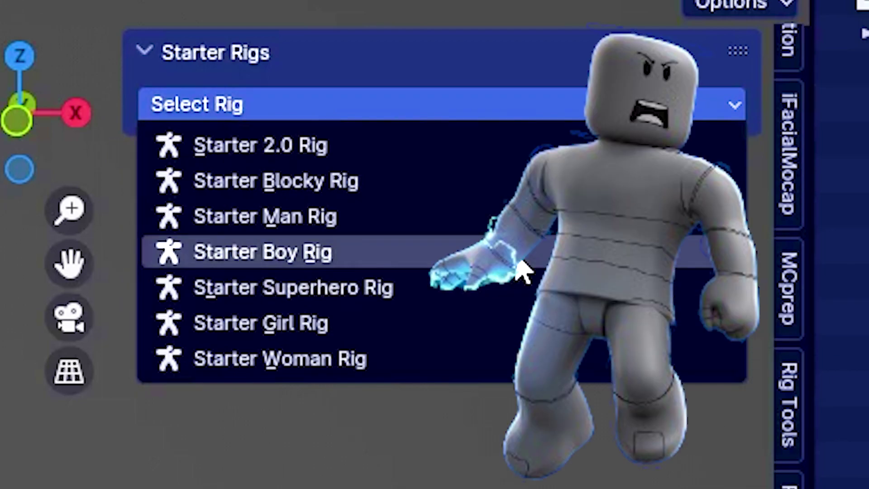
click(520, 262)
click(385, 341)
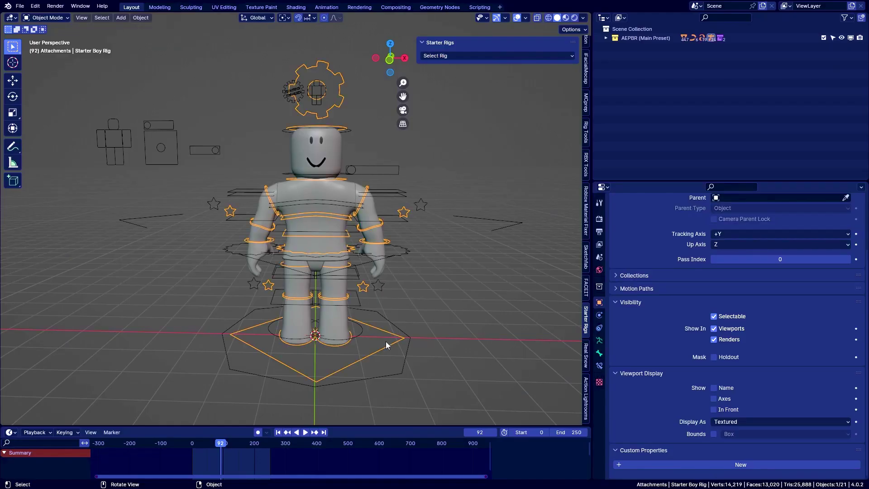
- Display the transform values of the Starter Boy Rig
scroll(586, 109, up, 5)
click(586, 46)
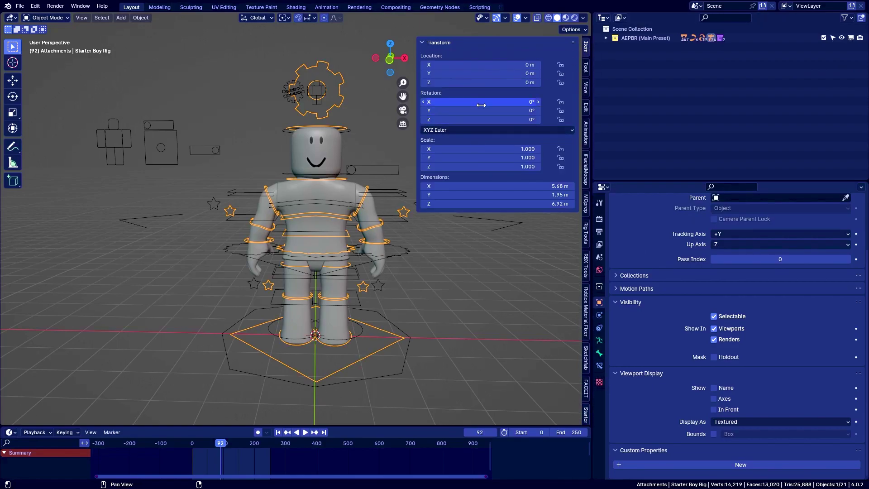
- Try rotating the Starter Boy Rig 180° about its Y axis and reset that rotation to 0°
drag(480, 103, 343, 103)
key(Escape)
click(485, 111)
text(180)
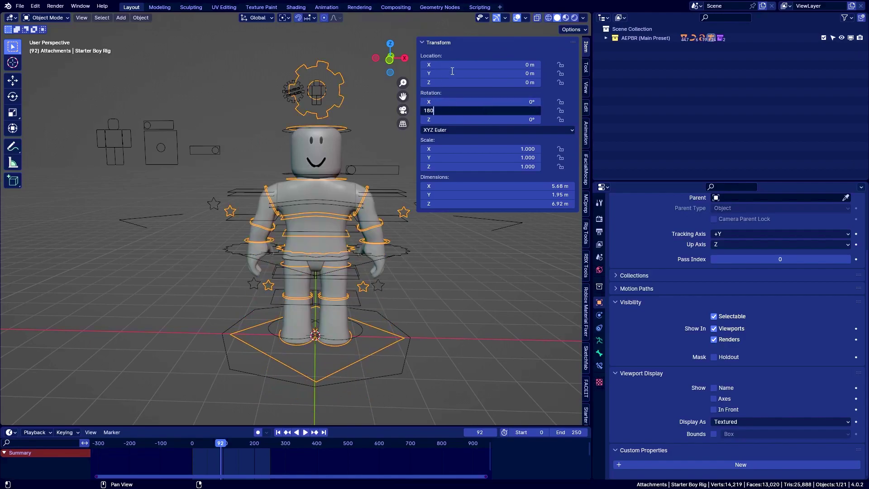
key(Return)
click(464, 110)
text(0)
key(Return)
- Set the Starter Boy Rig's Z rotation to 180° to turn its body around
click(463, 121)
text(180)
key(Return)
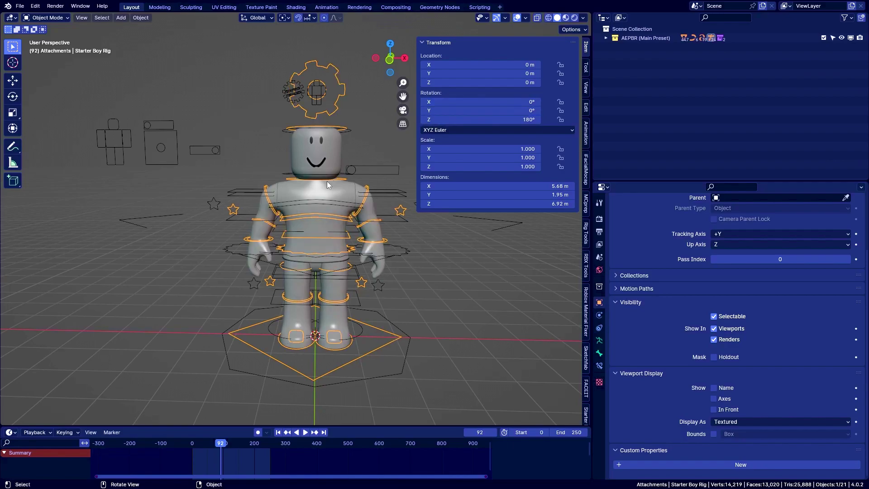
- Try moving the Starter Boy Rig sideways along the global X axis
scroll(331, 178, up, 2)
scroll(347, 220, down, 3)
scroll(328, 194, up, 4)
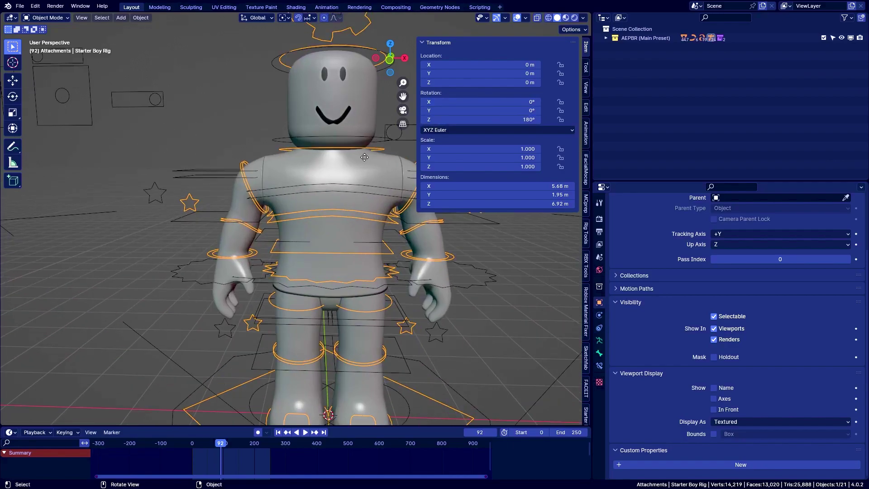
key(g)
key(x)
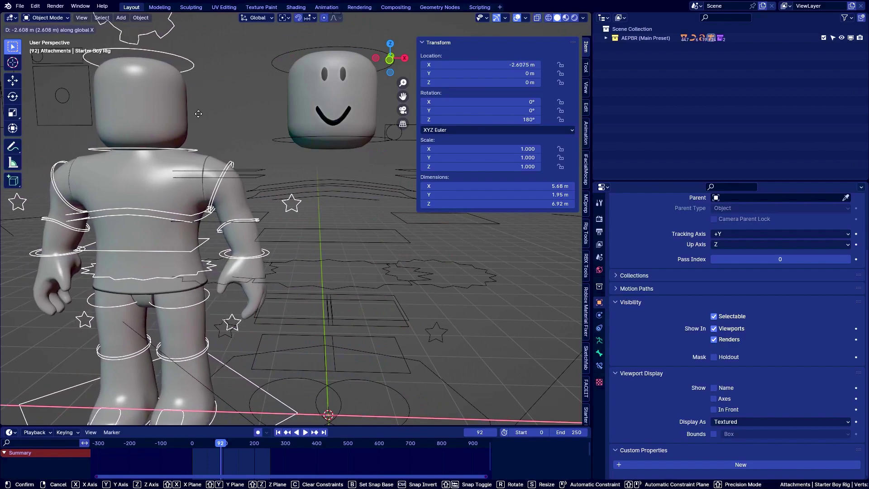
key(Escape)
- Delete the Starter Boy Rig's own Head mesh that overlaps the original head
click(305, 130)
key(g)
right_click(255, 86)
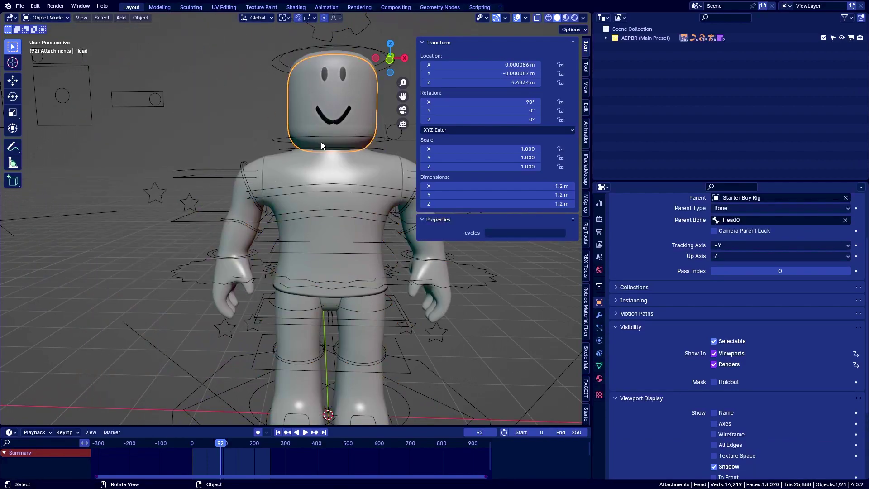
key(Delete)
- Check the torso's material and assign the same Starter Boy Rig material to the Skin slot of Head.001
click(340, 118)
click(599, 378)
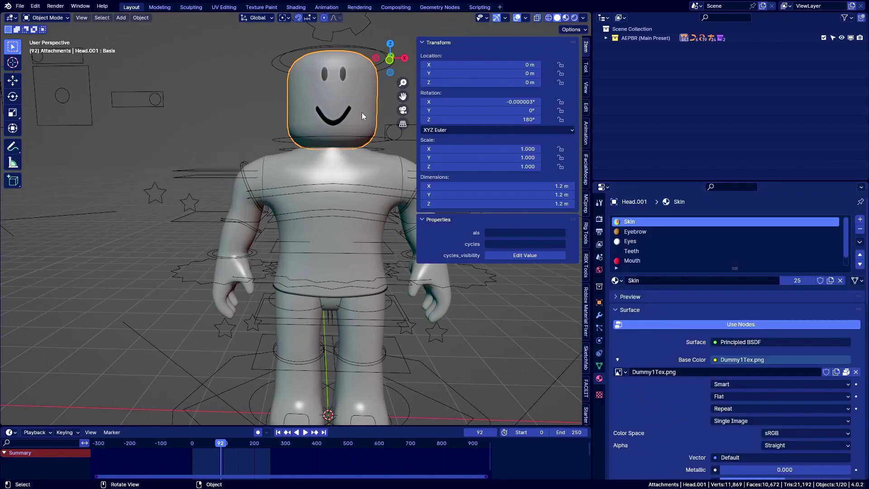
click(363, 167)
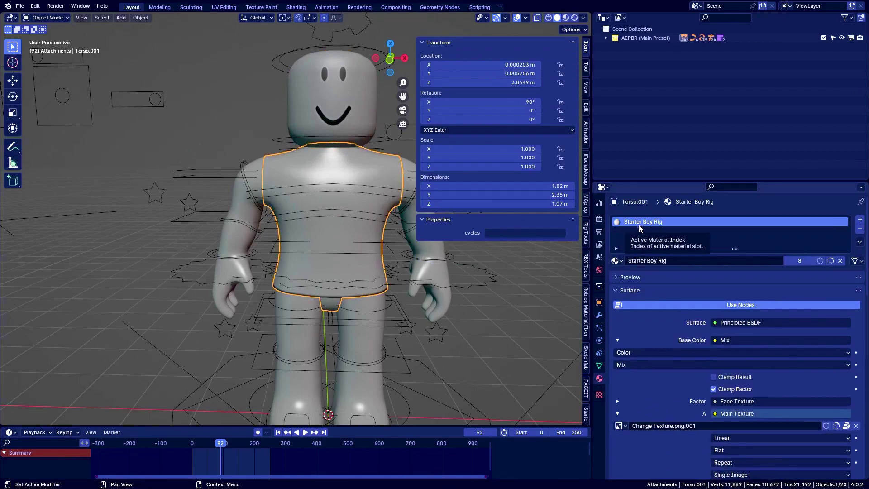
click(374, 101)
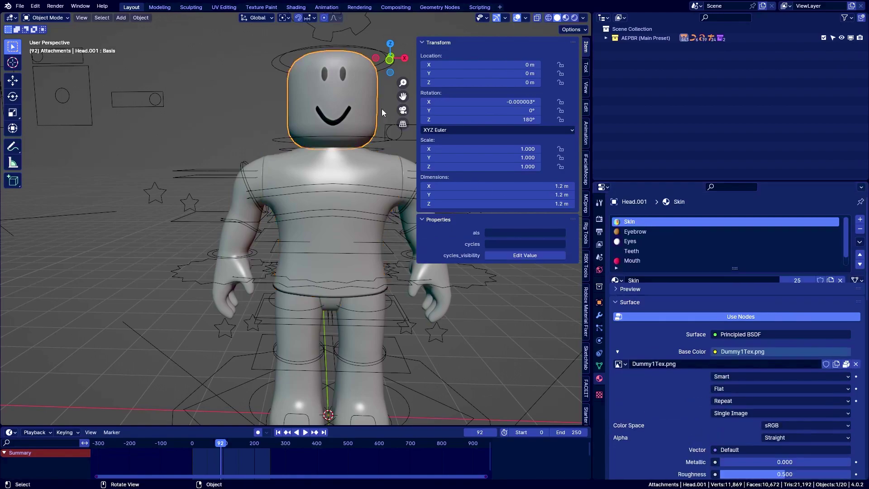
click(617, 280)
text(sta)
click(640, 294)
key(n)
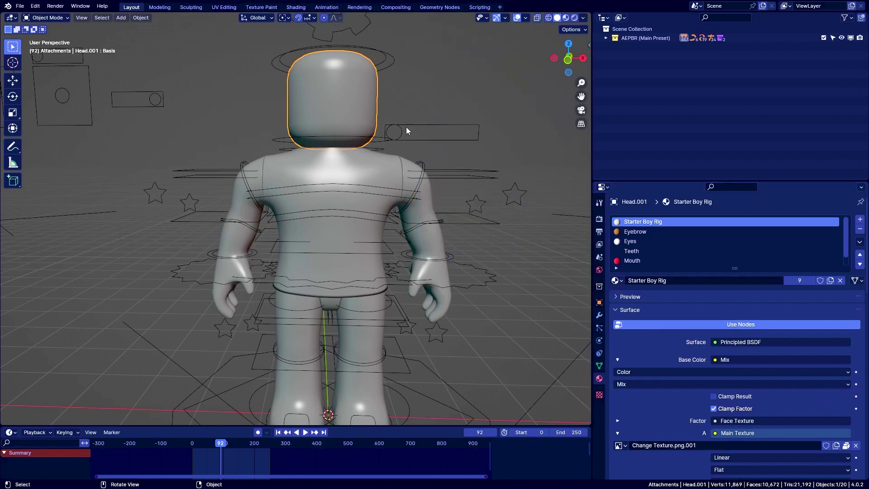
- Pose the head slider control to its opposite end to switch to the facial-rigged head, and return to Object Mode
click(403, 137)
key(ctrl+Tab)
click(401, 134)
key(g)
click(563, 143)
key(ctrl+Tab)
- Replace the Skin material on the Head Blocky mesh with the Starter Boy Rig material
click(359, 106)
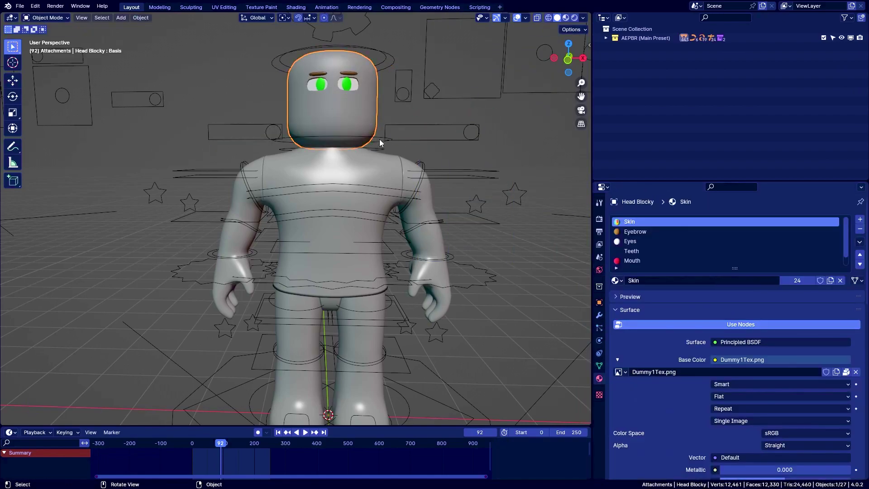
click(615, 281)
text(sta)
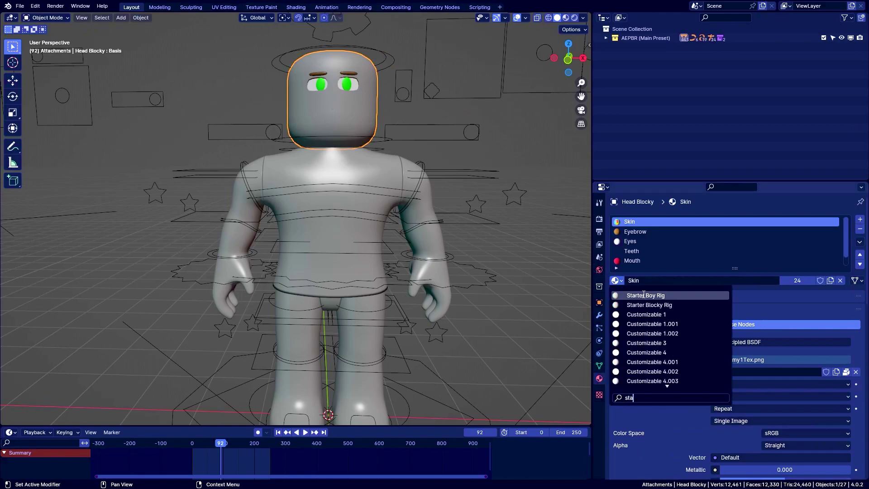
click(643, 295)
- Reset the location of the AEPBR rig's Face Rig slider control in Pose Mode, and return to Object Mode
click(468, 137)
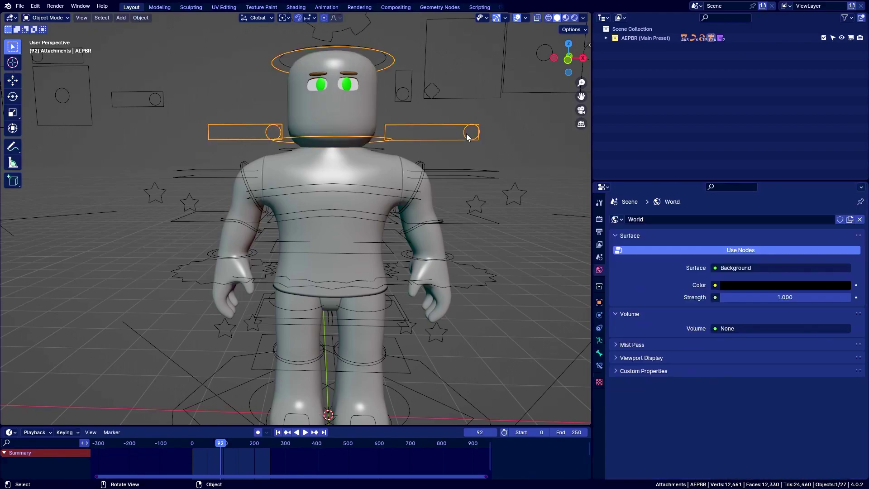
key(ctrl+Tab)
key(alt+g)
drag(392, 135, 444, 160)
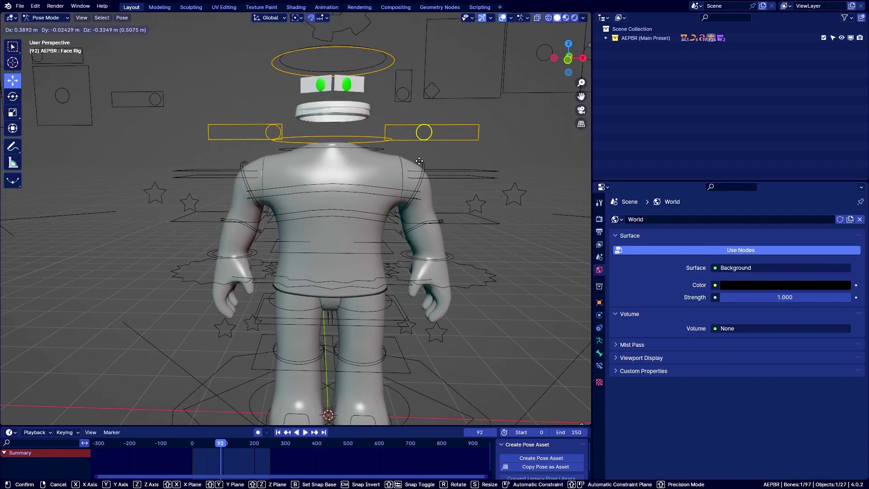
key(Escape)
scroll(476, 167, down, 4)
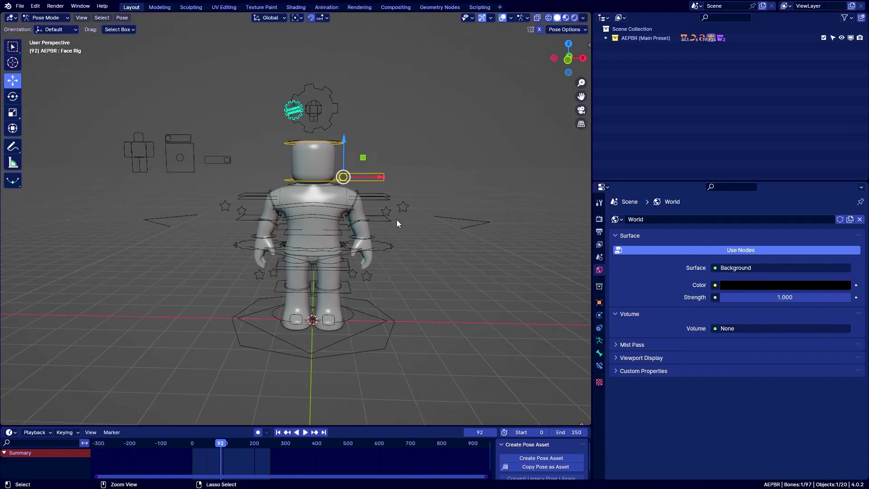
key(ctrl+Tab)
scroll(396, 220, up, 2)
click(425, 181)
scroll(425, 182, down, 2)
key(g)
key(Escape)
click(343, 180)
key(g)
key(Escape)
click(158, 150)
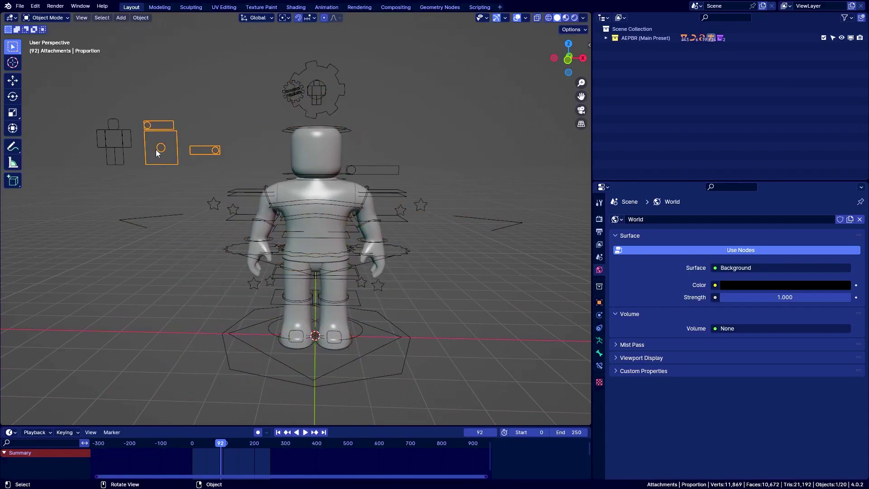
- Put the Starter Boy Rig in Pose Mode and set its Settings bone's Flip Bone property to 1
click(337, 178)
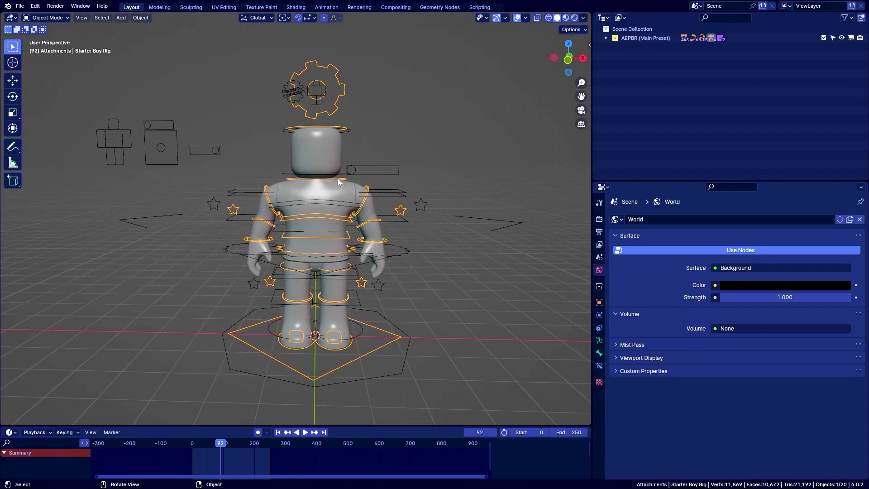
click(599, 365)
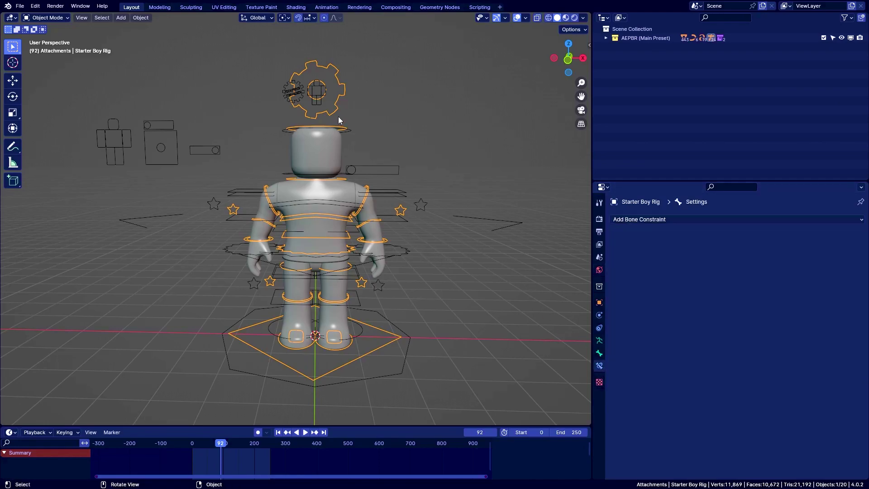
key(ctrl+Tab)
key(n)
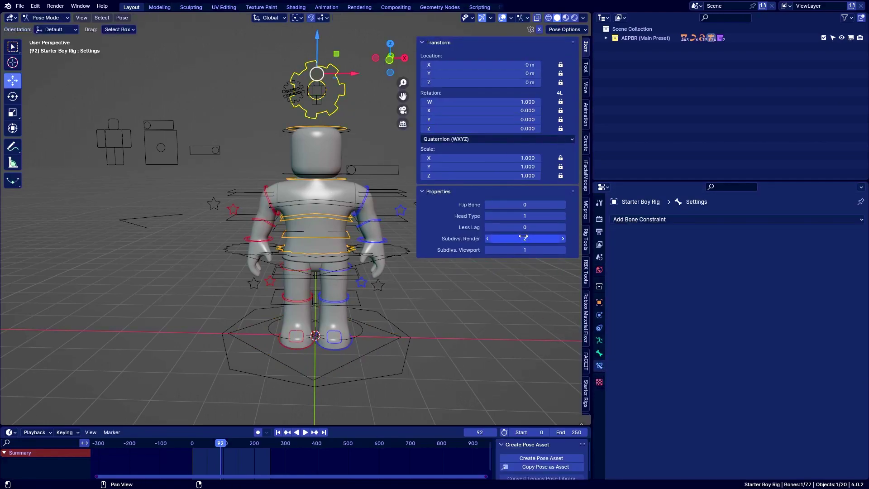
drag(505, 202, 510, 201)
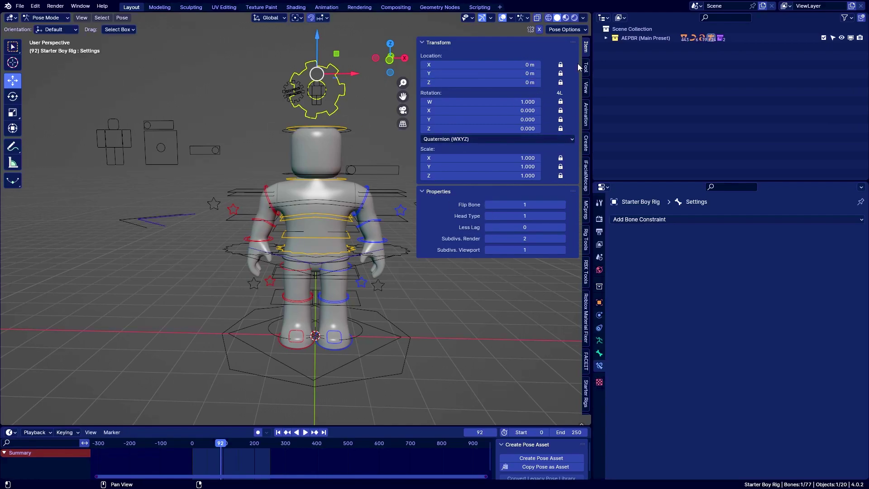
- Unlock the location, rotation and scale channels of the Settings bone
click(560, 65)
click(560, 74)
click(561, 82)
click(561, 104)
drag(561, 110, 561, 120)
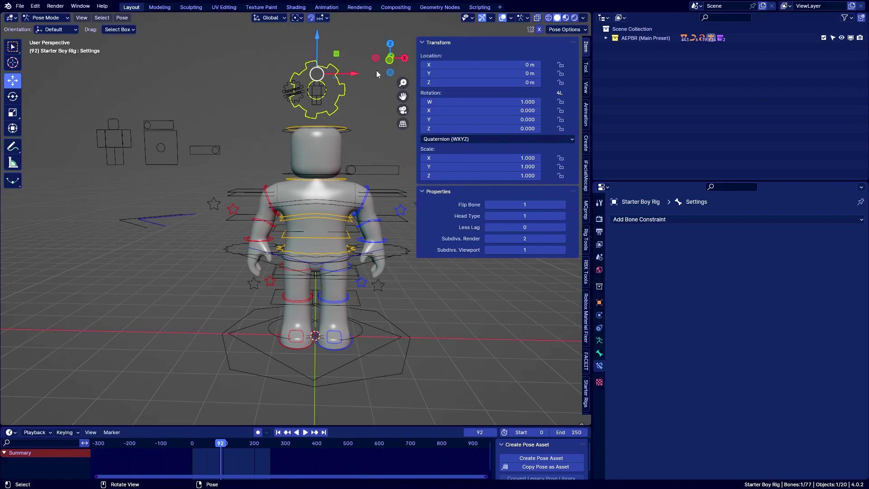
- Shrink the Settings gear control to about 0.2 scale and move it slightly up, clear of the other gear controls
key(s)
click(330, 74)
key(g)
click(331, 64)
key(s)
click(334, 66)
key(g)
click(331, 69)
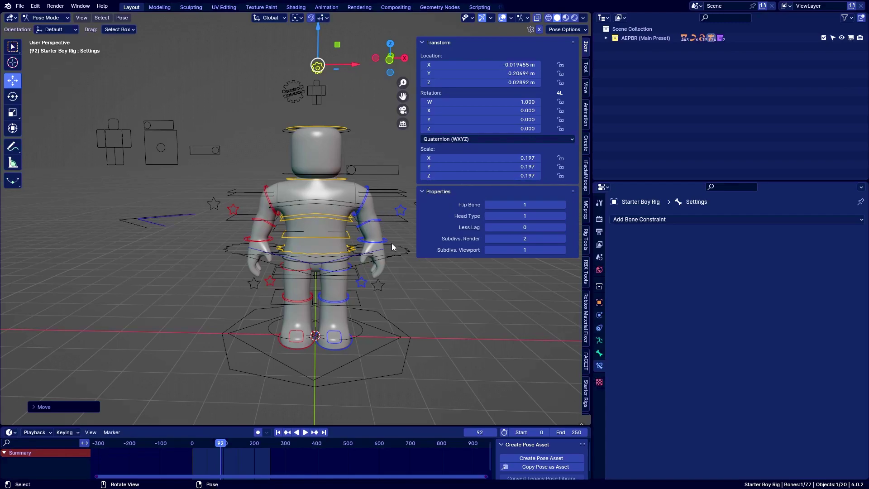
- Add a Child Of constraint targeting the Blocky Rig to the Starter Boy Rig's Flip Bone
scroll(356, 255, down, 2)
click(206, 226)
key(g)
right_click(430, 240)
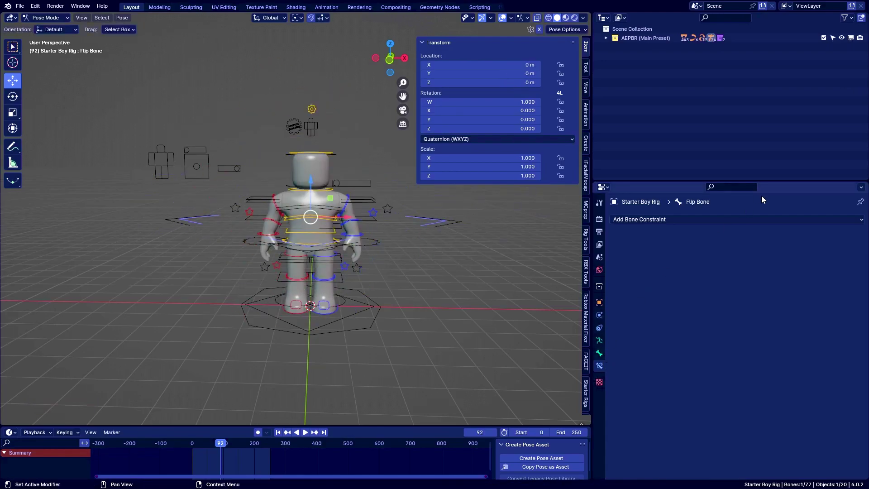
click(763, 220)
click(832, 267)
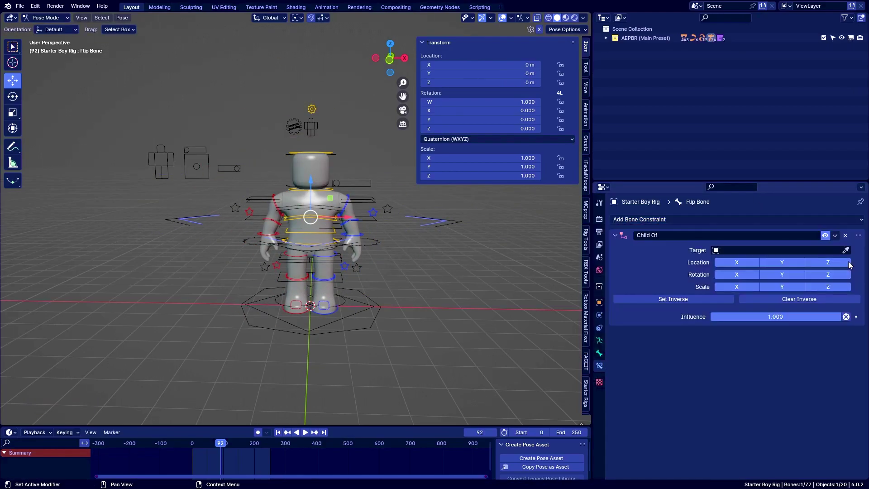
click(845, 250)
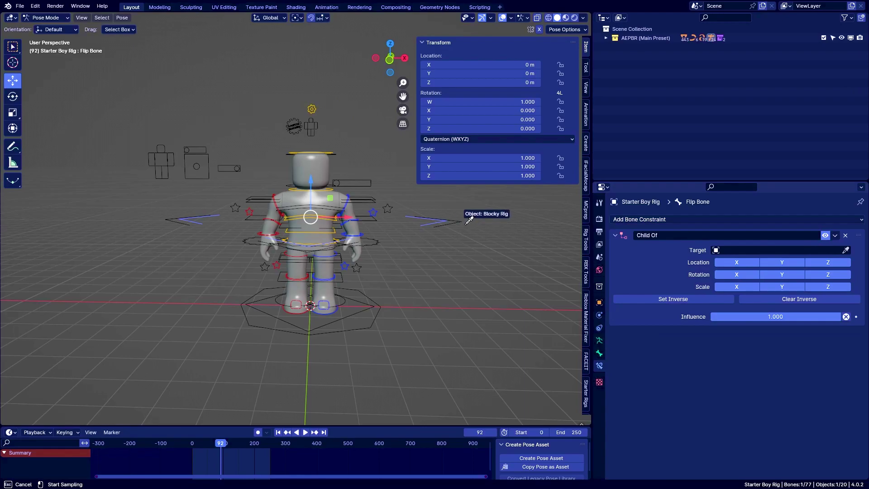
click(507, 230)
- Choose FlipBone as the constraint's target bone and apply Set Inverse
click(751, 262)
text(f)
click(738, 295)
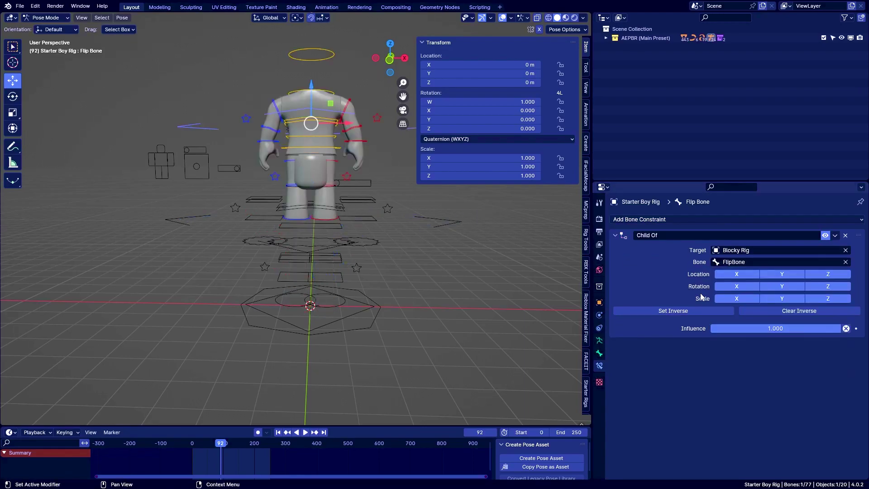
click(680, 308)
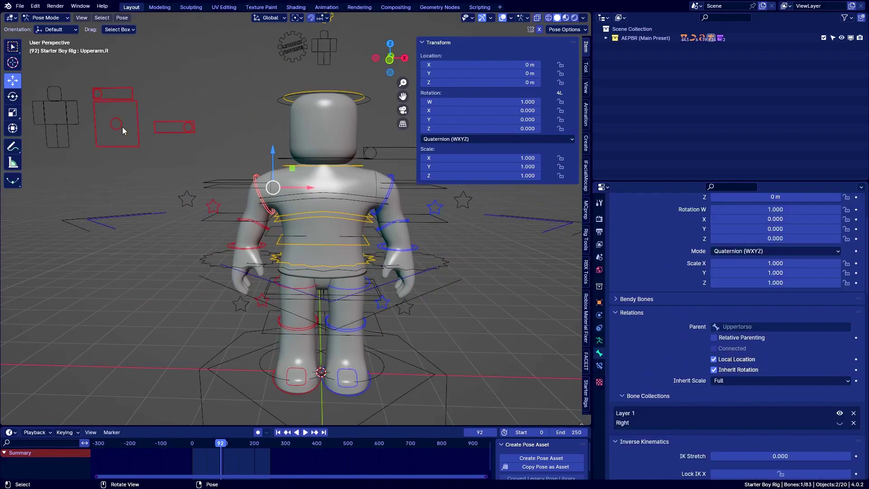
- Test the attached body by moving the Body Scaler control and rotating the Starter Boy Rig's Head bone, cancelling both transforms
click(122, 125)
key(g)
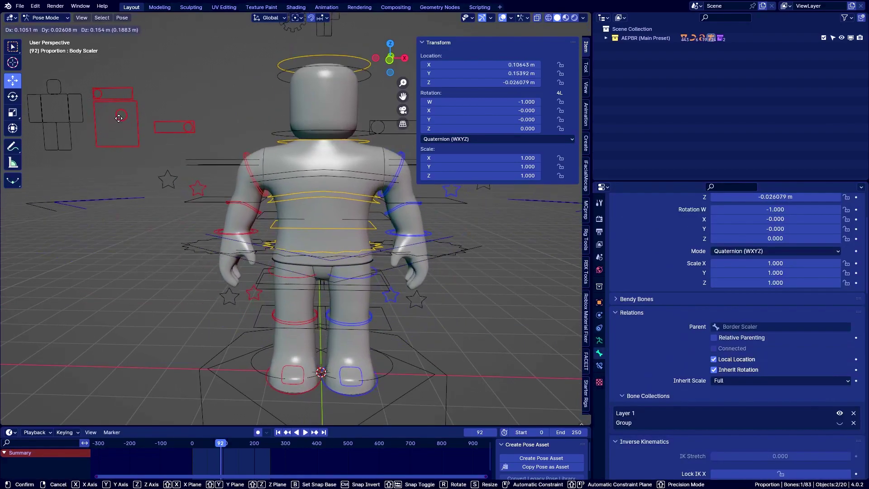
right_click(164, 160)
click(265, 206)
scroll(327, 201, down, 4)
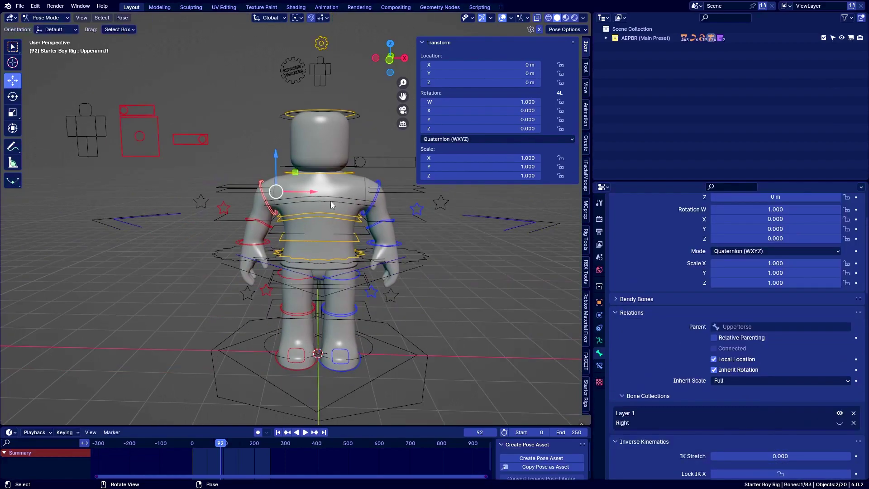
click(328, 191)
key(r)
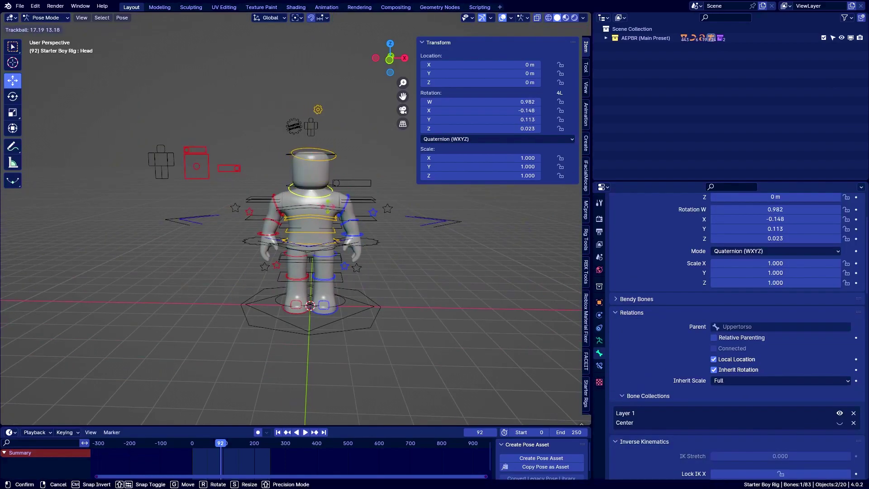
right_click(363, 176)
scroll(366, 179, up, 3)
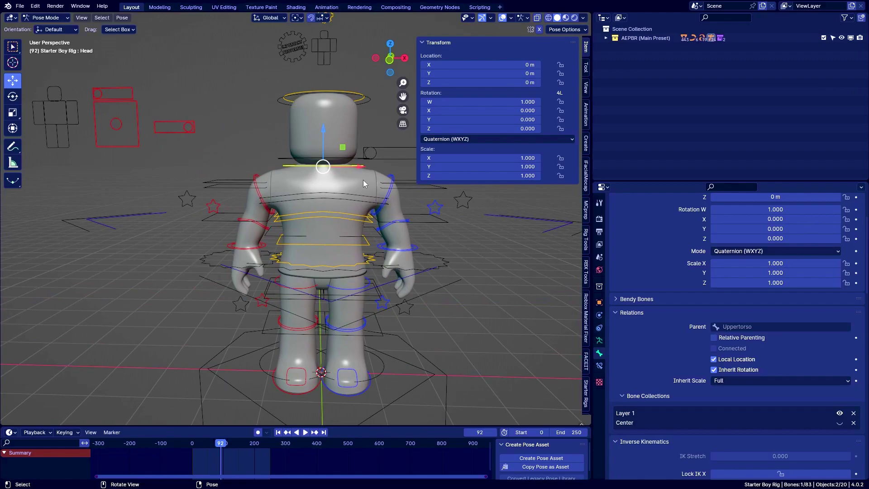
- Put the AEPBR rig in Pose Mode, filter the outliner by "neck" and select the rig's Neck bone
key(ctrl+Tab)
click(351, 158)
click(361, 157)
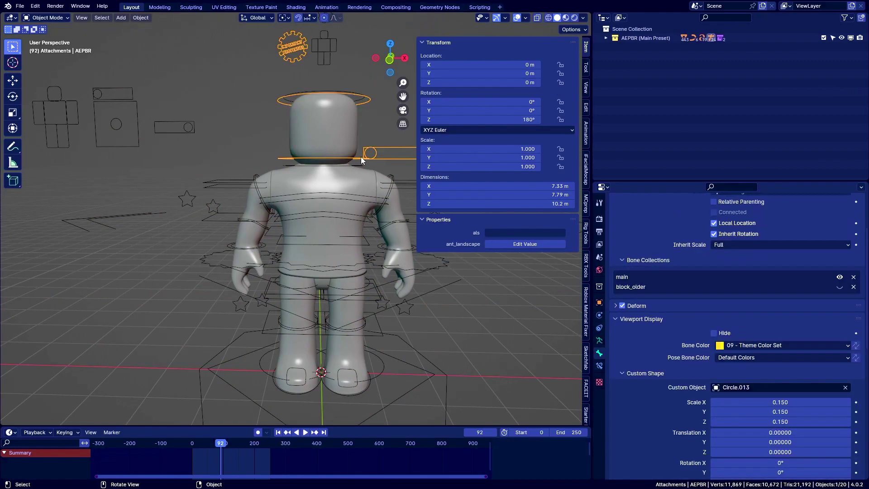
key(ctrl+Tab)
click(361, 156)
scroll(361, 155, down, 3)
click(725, 19)
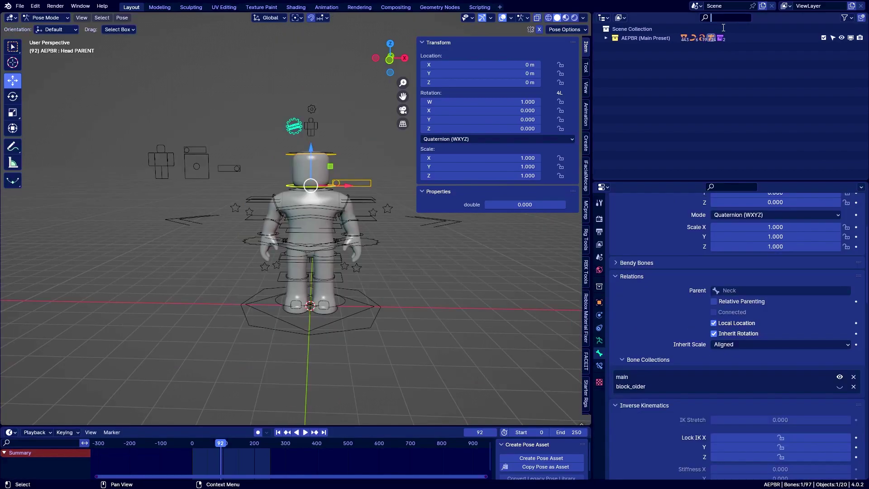
text(neck)
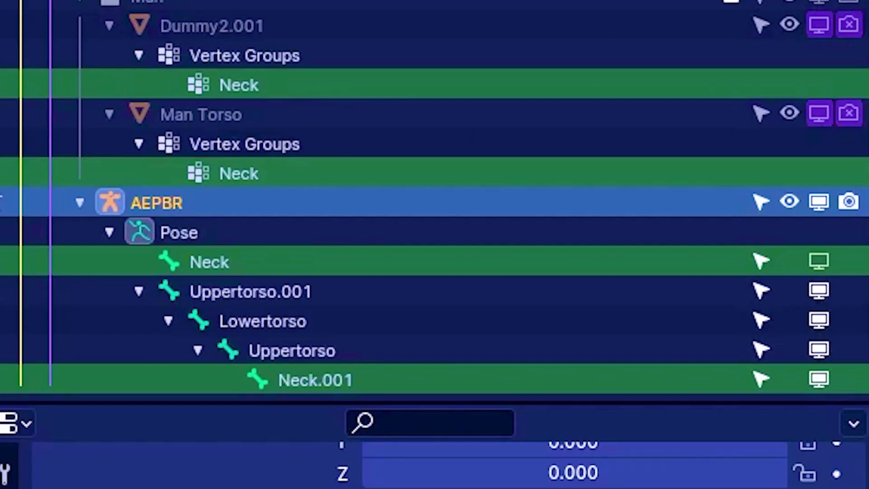
click(577, 264)
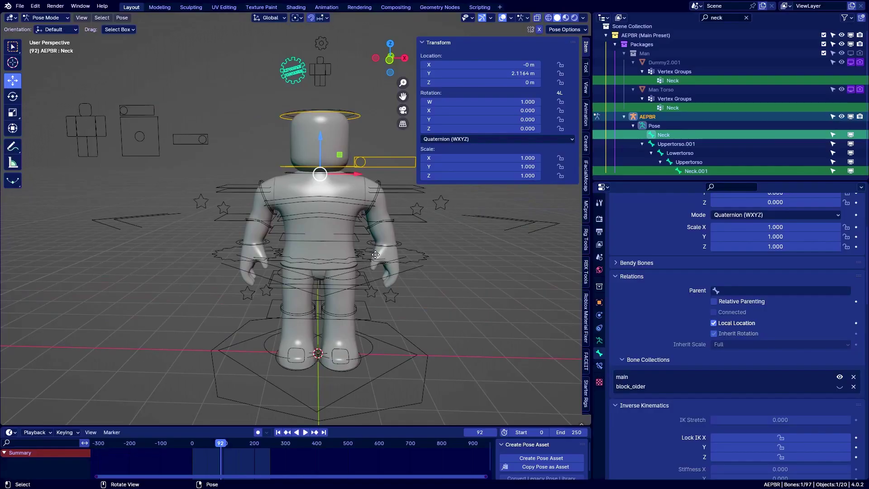
key(g)
right_click(427, 266)
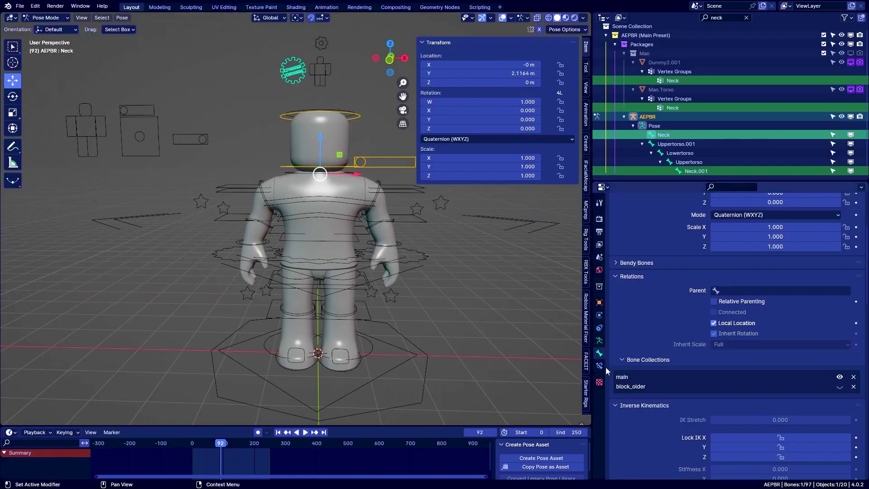
- Retarget the Neck bone's Child Of constraint to the Starter Boy Rig, keeping Uppertorso as the bone, and apply Set Inverse
click(599, 366)
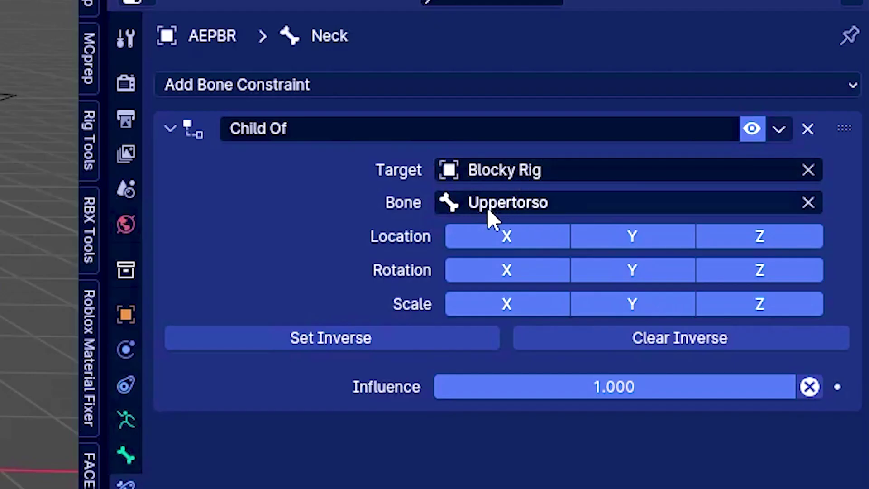
click(575, 172)
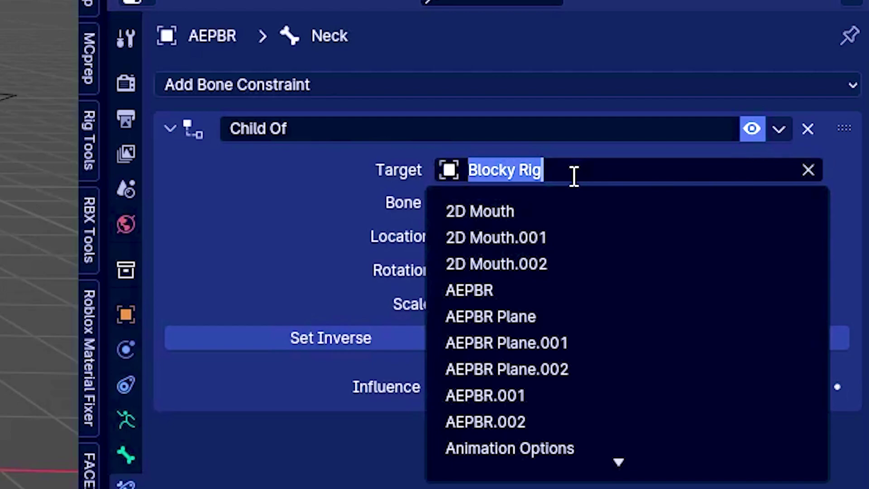
text(boy rig)
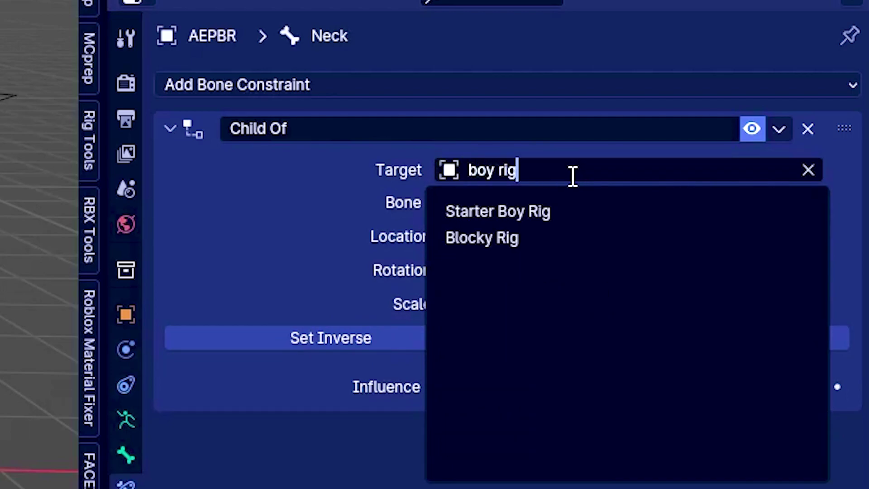
text(ht)
key(BackSpace)
key(BackSpace)
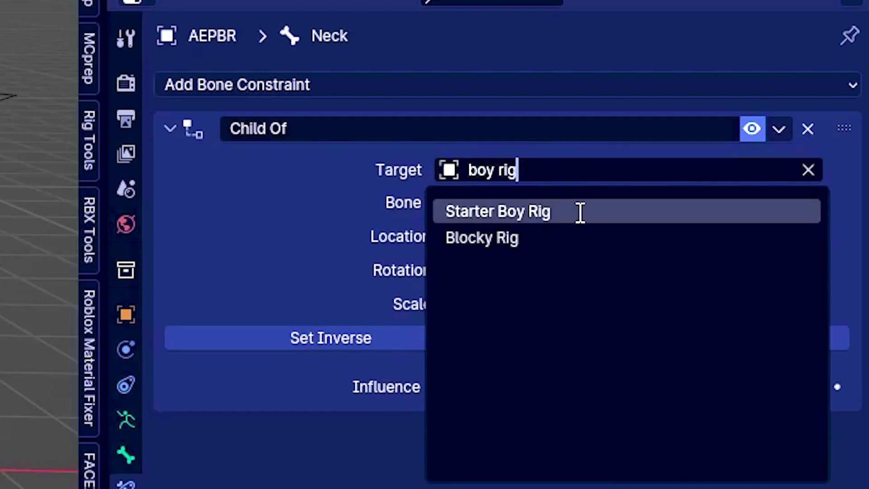
click(562, 213)
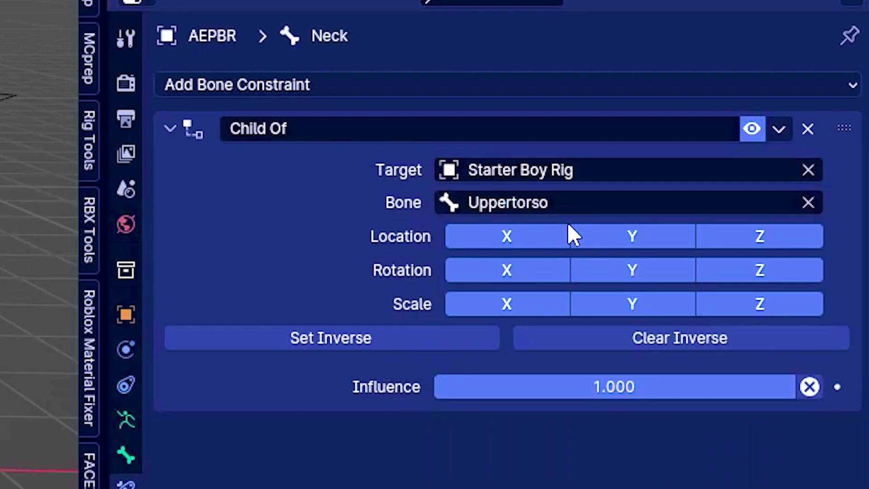
click(370, 347)
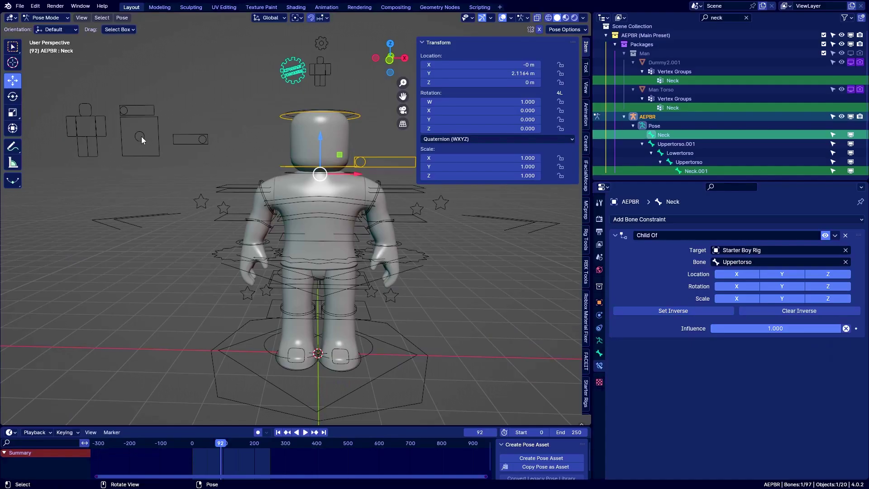
- Test whether the head follows the resized body by moving the Body Scaler control, and cancel the move
click(141, 137)
key(g)
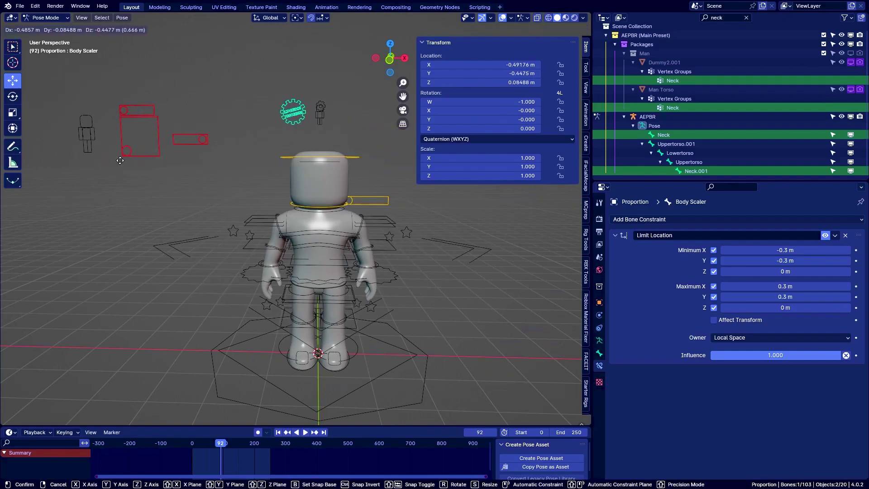
right_click(154, 119)
- Hide the Starter Boy Rig's ring controls above the head and at the neck
key(ctrl+Tab)
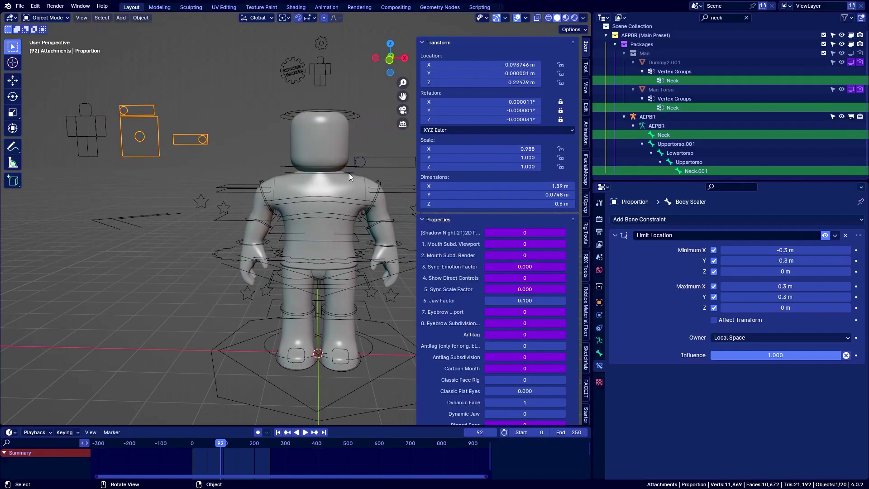
click(349, 173)
key(ctrl+Tab)
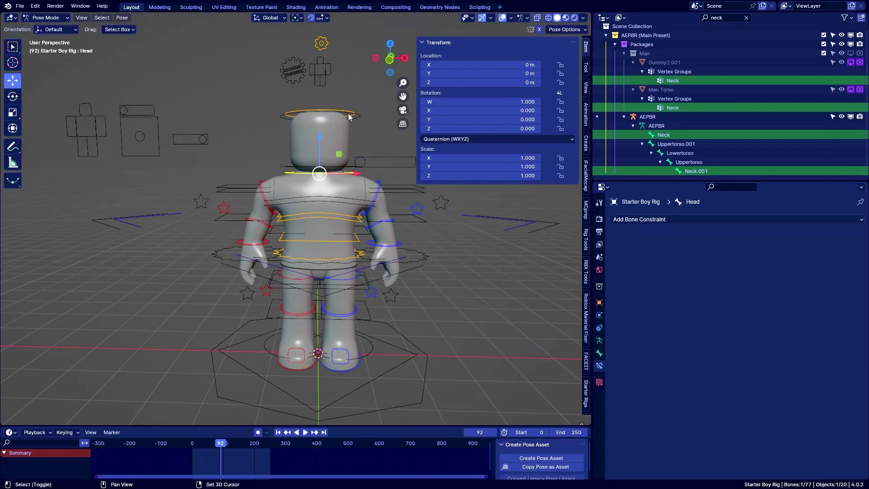
key(ctrl+Tab)
click(352, 115)
click(354, 112)
shift+click(354, 172)
key(h)
- Check the leftover controls beside the torso by trying to move one, and cancel the move
click(143, 137)
click(218, 219)
key(g)
right_click(221, 221)
- Disable the Blocky Rig in both viewports and renders so its overlapping controls are hidden
click(600, 340)
click(599, 302)
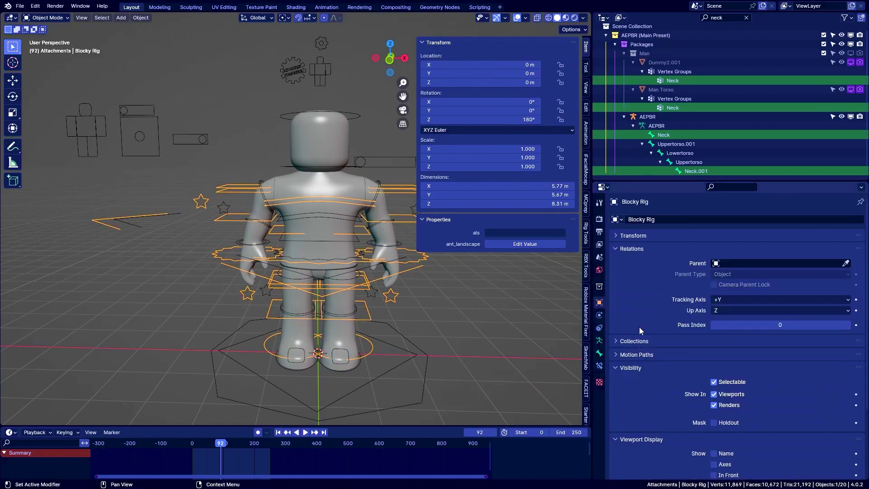
scroll(733, 334, down, 5)
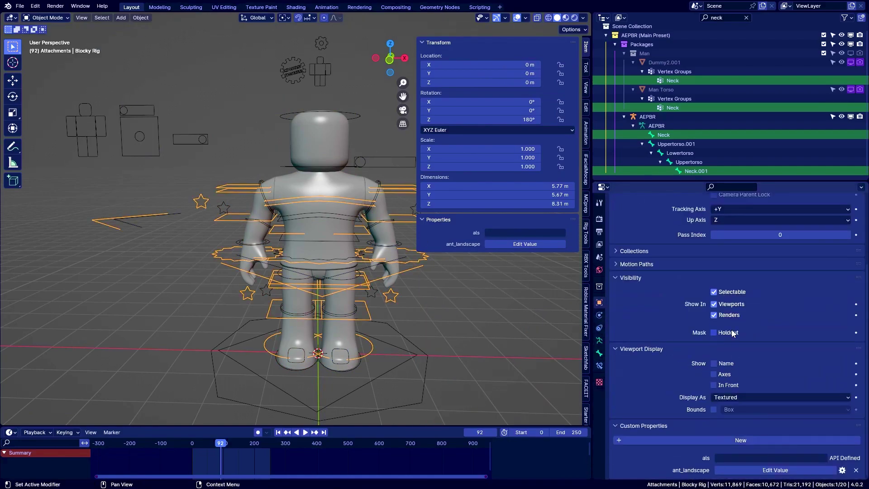
click(714, 304)
key(n)
scroll(448, 299, down, 3)
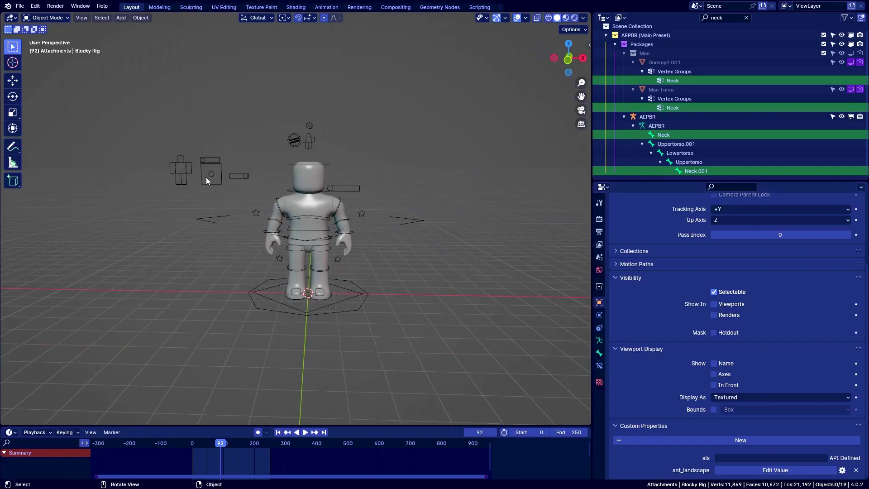
scroll(405, 264, up, 3)
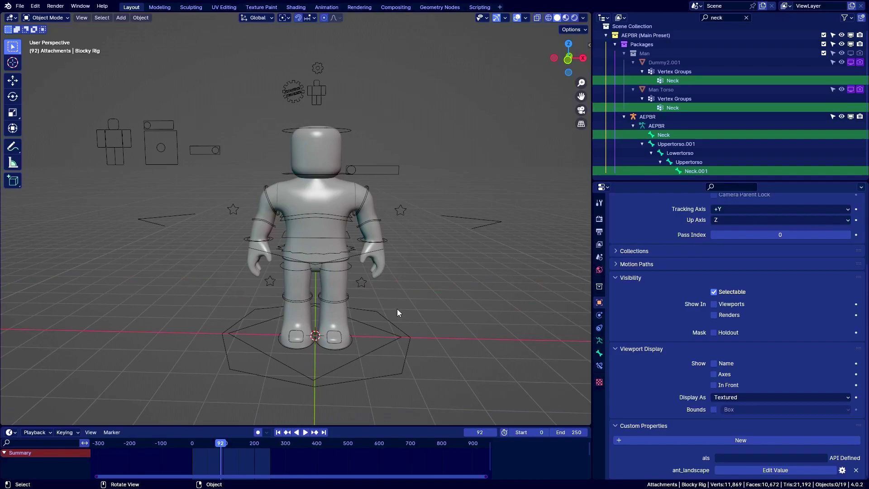
- Select the Starter Boy Rig, Proportion, AEPBR and Settings armatures together and put them in Pose Mode
click(400, 337)
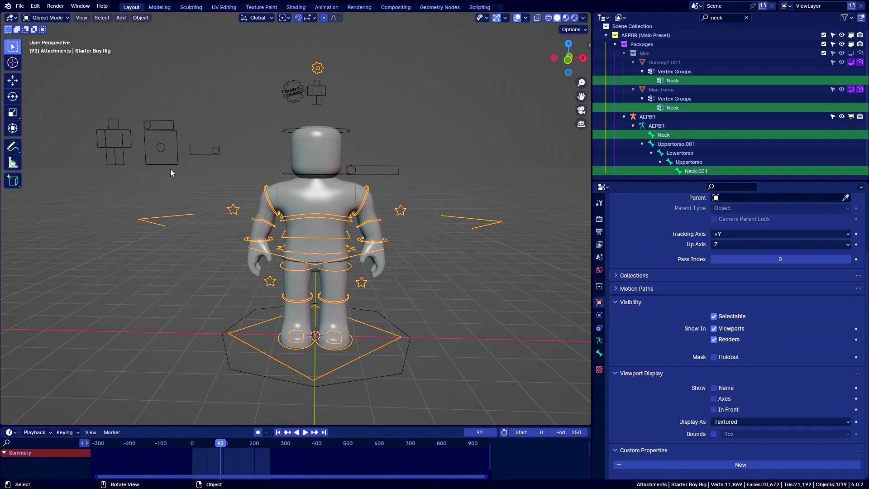
shift+click(179, 161)
shift+click(396, 181)
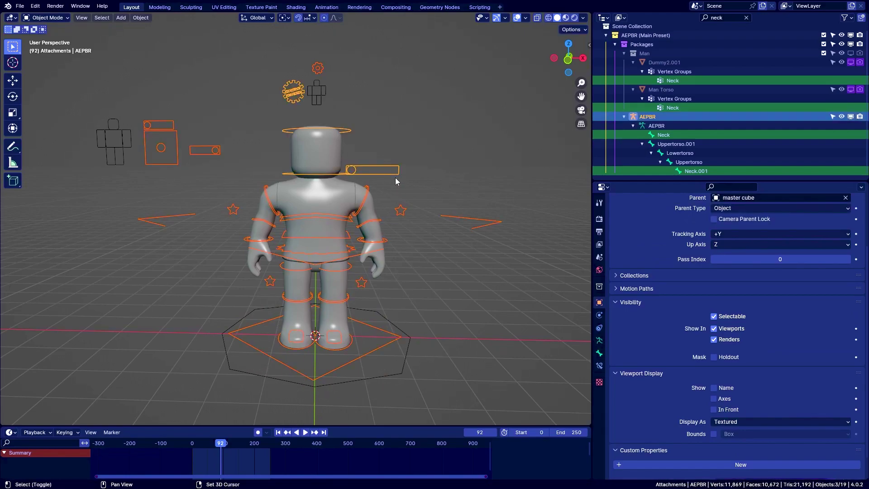
shift+click(317, 92)
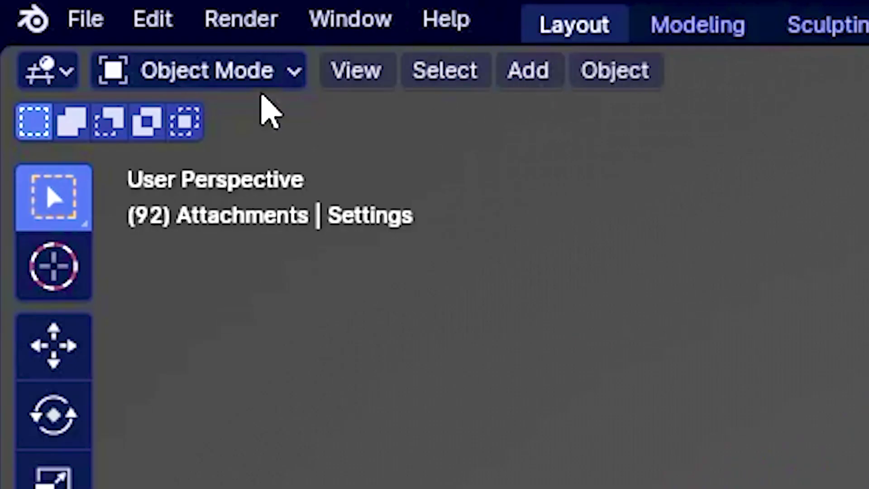
click(54, 19)
click(315, 206)
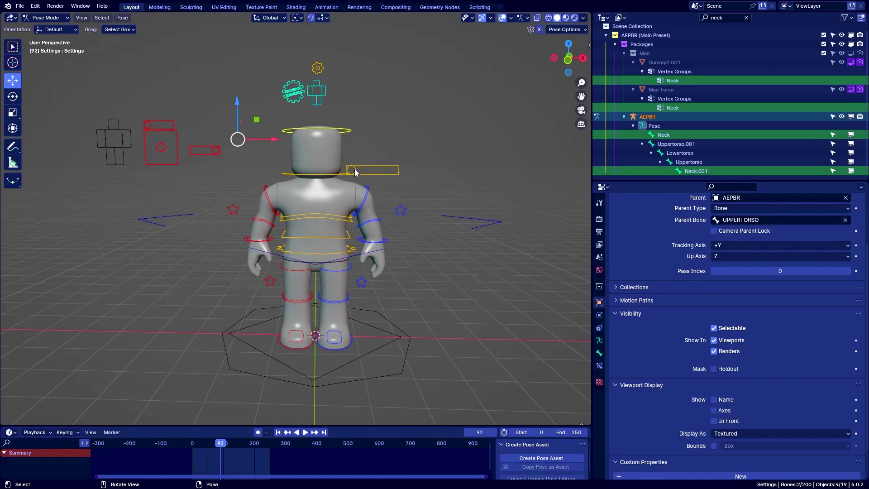
- Select the AEPBR rig's Face Rig Border bone and turn off Lock Object Modes
click(323, 156)
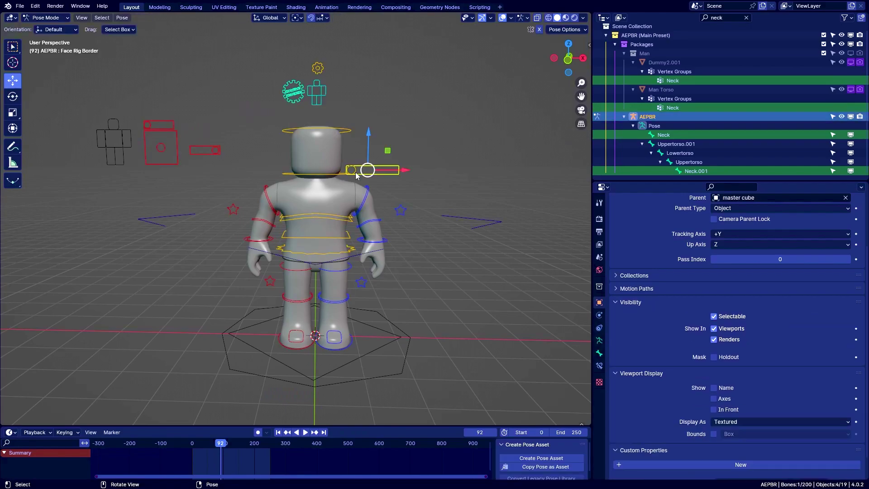
click(35, 6)
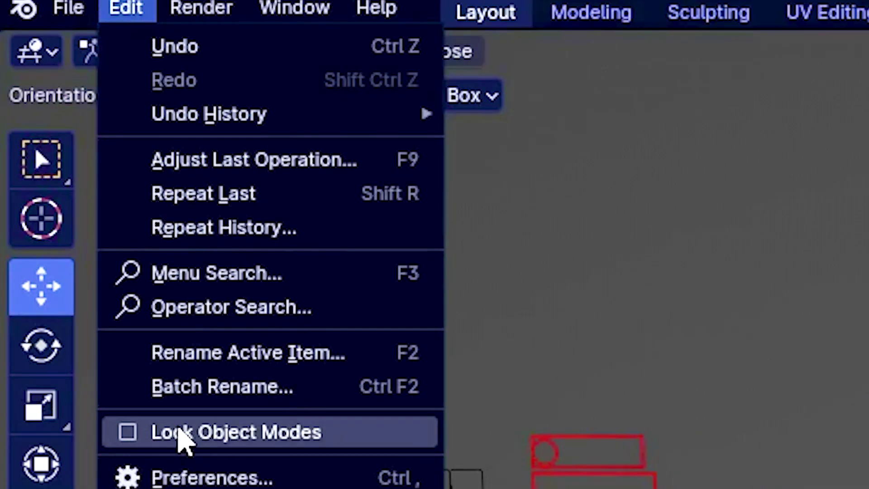
click(229, 446)
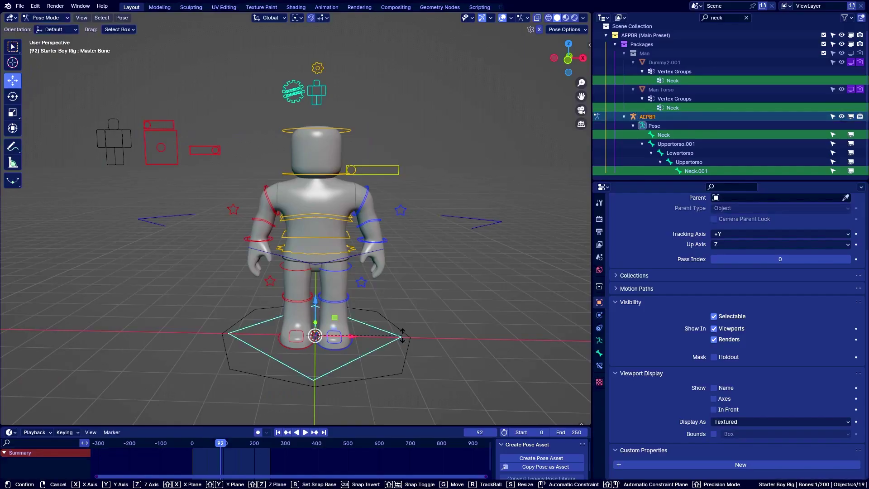
- Test-move the Starter Boy Rig's Master Bone at the feet, cancel the move and hide the bone
click(409, 348)
key(g)
right_click(395, 338)
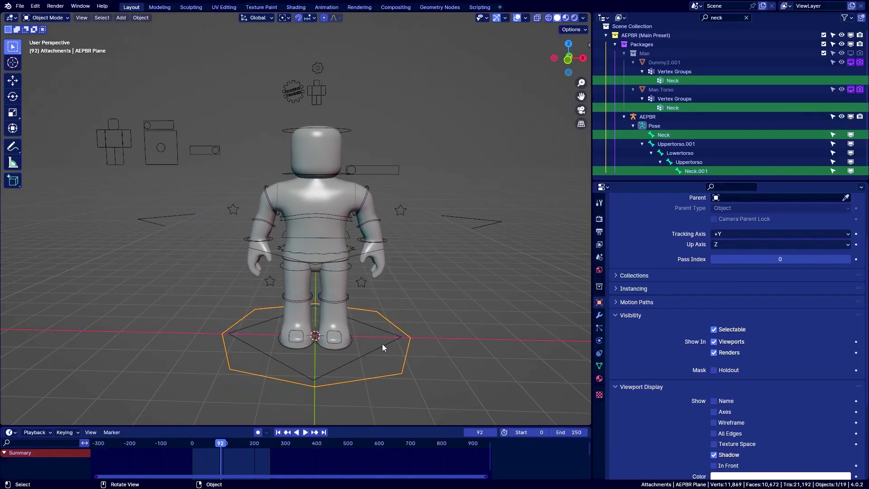
click(401, 339)
key(h)
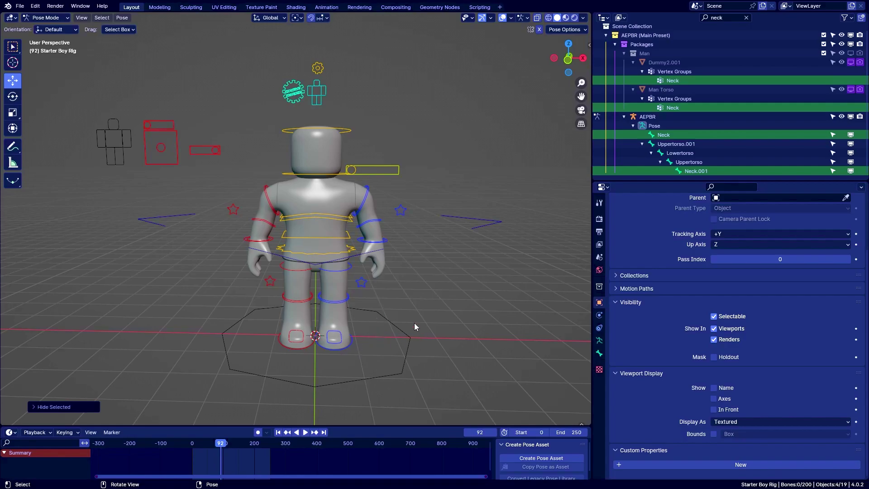
- Test the Body Scaler control and slide the AEPBR Face Rig control across its border to enable the face
scroll(414, 322, up, 3)
click(140, 138)
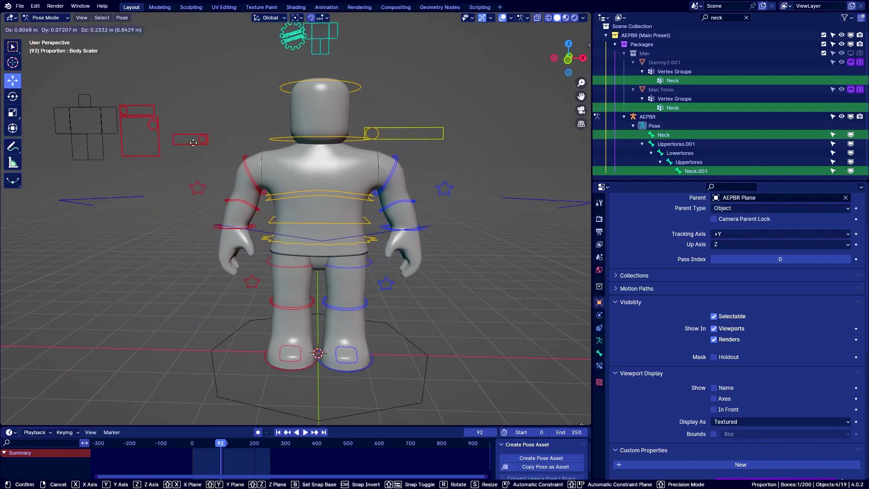
drag(359, 161, 423, 168)
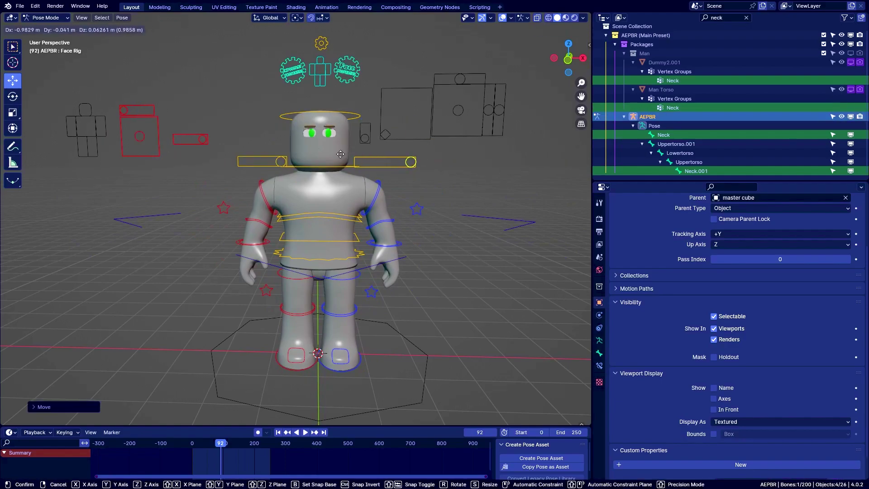
- Clear the outliner filter and test the Body Scaler with the face enabled, cancelling the move
click(746, 17)
click(145, 140)
key(s)
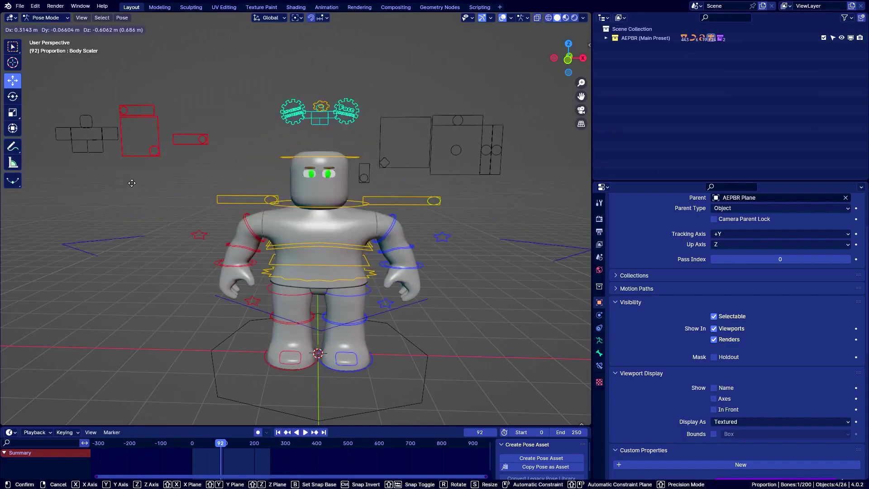
key(Escape)
- Add the Mouth armature to Pose Mode and test-move its control and the Head PARENT bone, cancelling both moves
click(388, 136)
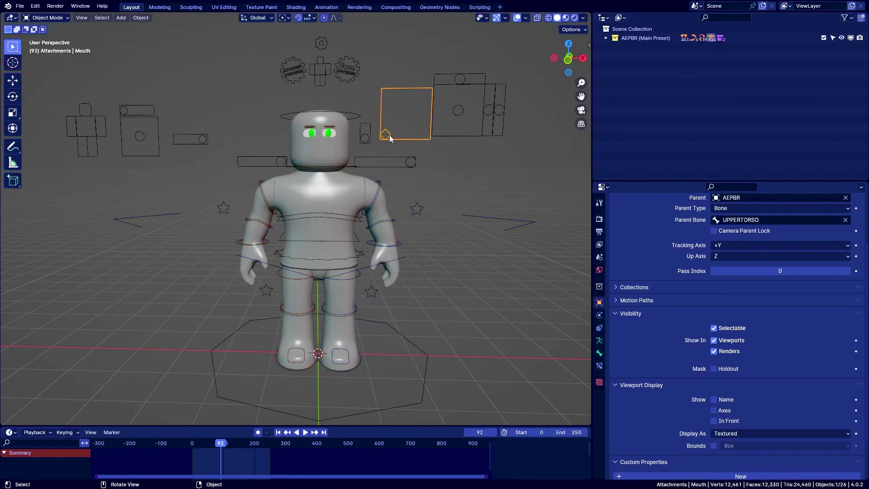
key(g)
key(Escape)
click(353, 168)
key(g)
key(Escape)
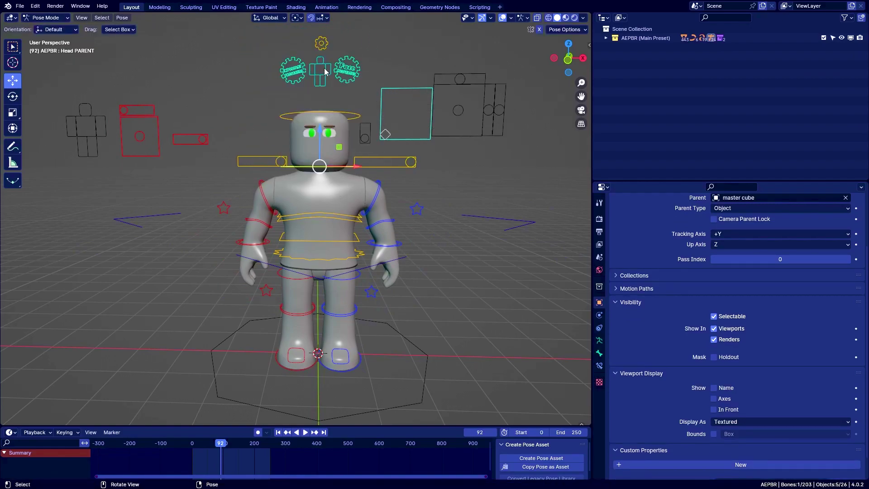
- Check the Settings bone's Head property and test how the head follows the Body Scaler, cancelling the move
click(325, 58)
key(n)
click(560, 206)
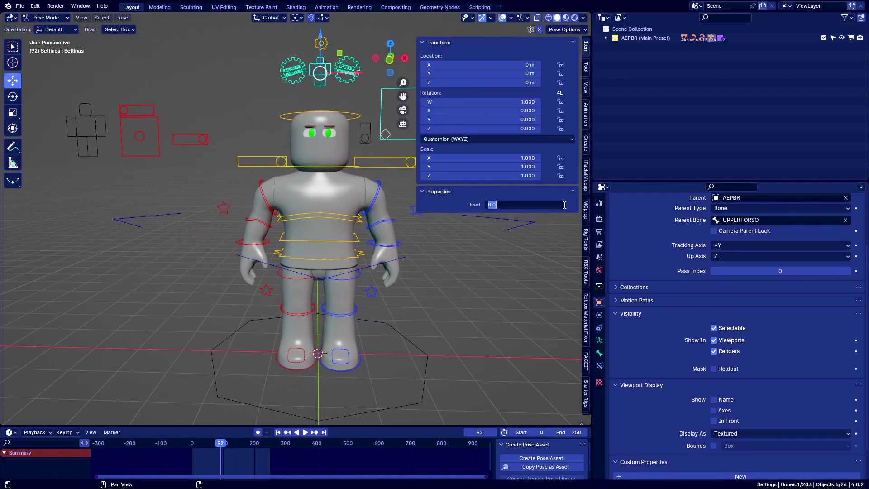
key(Escape)
click(564, 205)
click(139, 137)
key(g)
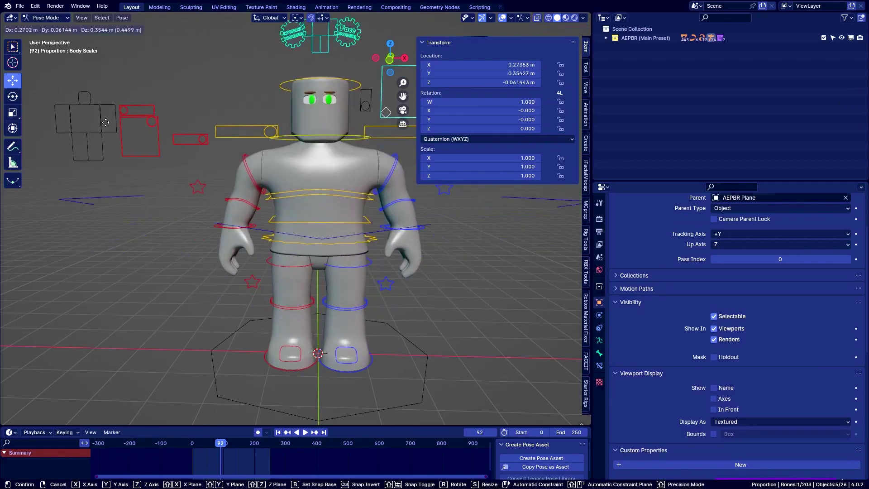
key(Escape)
- Inspect the transforms and properties of the Settings, Head PARENT and Face Rig Border 2 bones
click(318, 72)
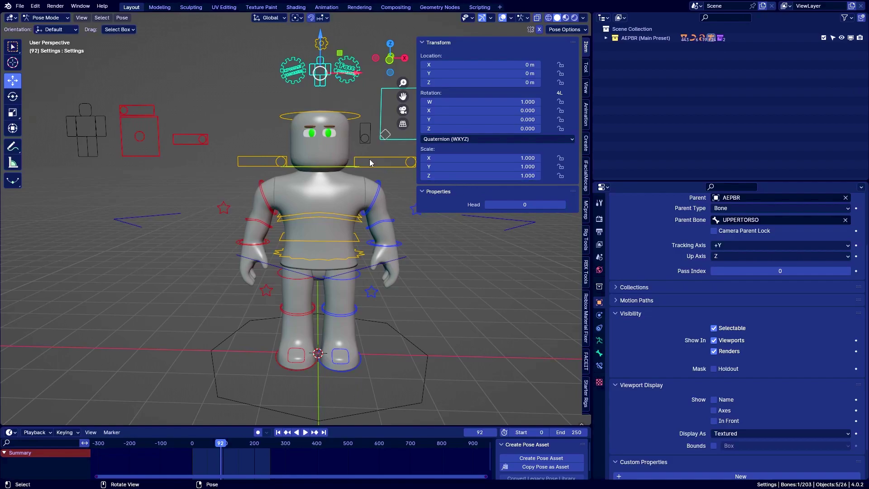
click(344, 165)
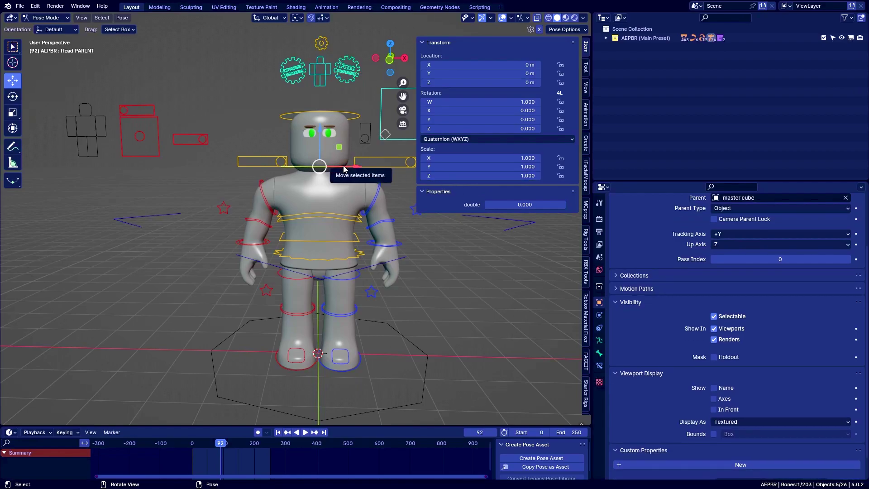
scroll(338, 192, down, 3)
scroll(357, 198, up, 4)
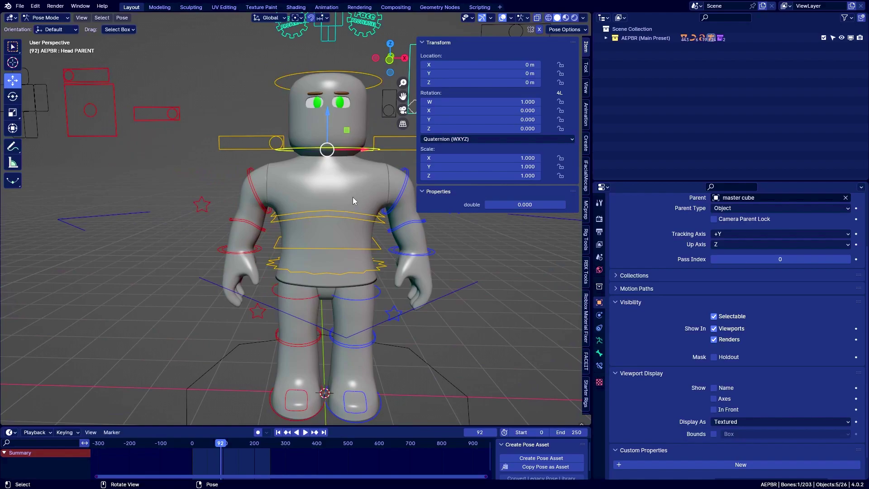
scroll(297, 217, down, 4)
click(276, 183)
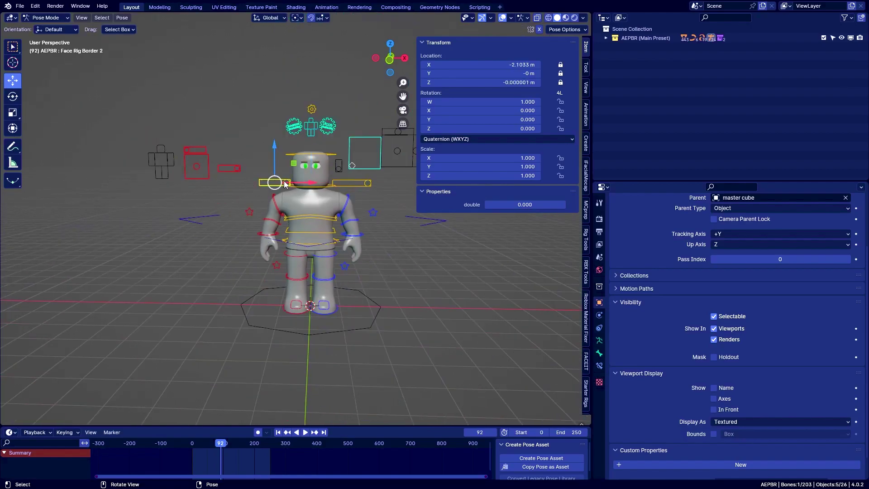
- Test head size and body proportions with the Proportion Control Head and Body Scaler controls, cancelling both moves
click(187, 152)
key(g)
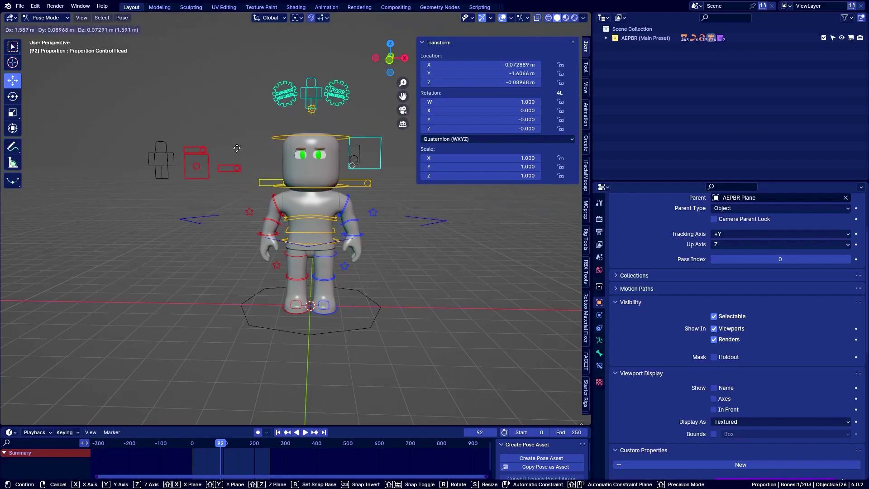
right_click(237, 148)
click(196, 167)
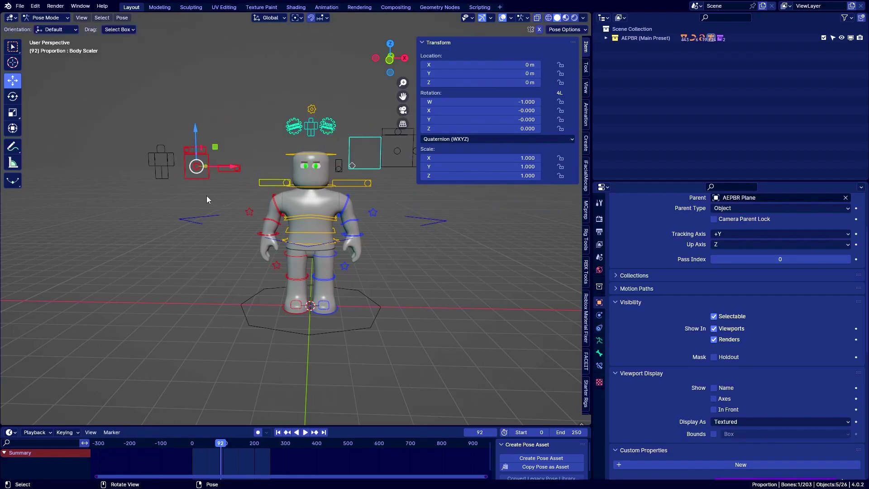
key(g)
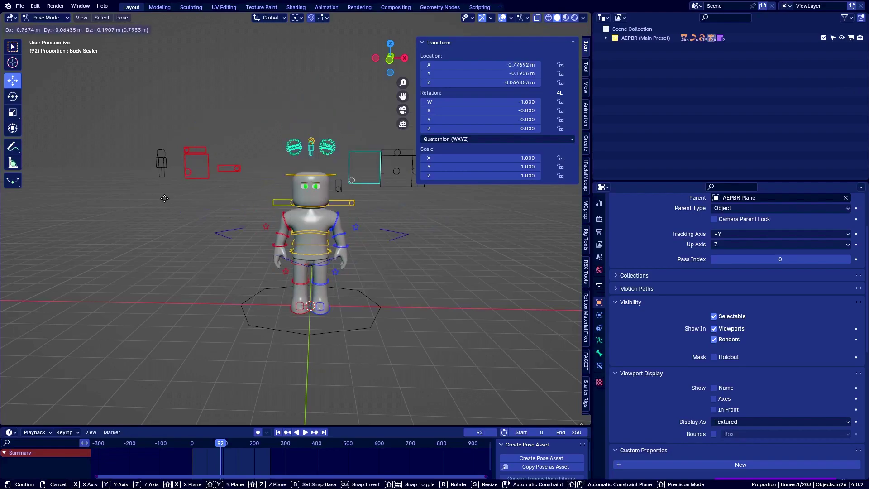
right_click(211, 179)
- Delete the Starter Boy Rig's original Head mesh covering the facial rig's head, and select the AEPBR rig
scroll(258, 161, up, 2)
key(n)
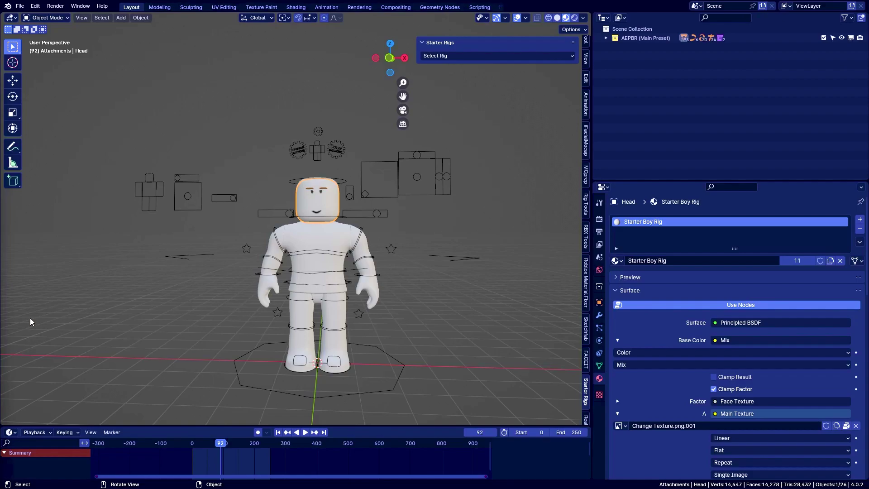
scroll(319, 197, up, 4)
scroll(379, 224, down, 1)
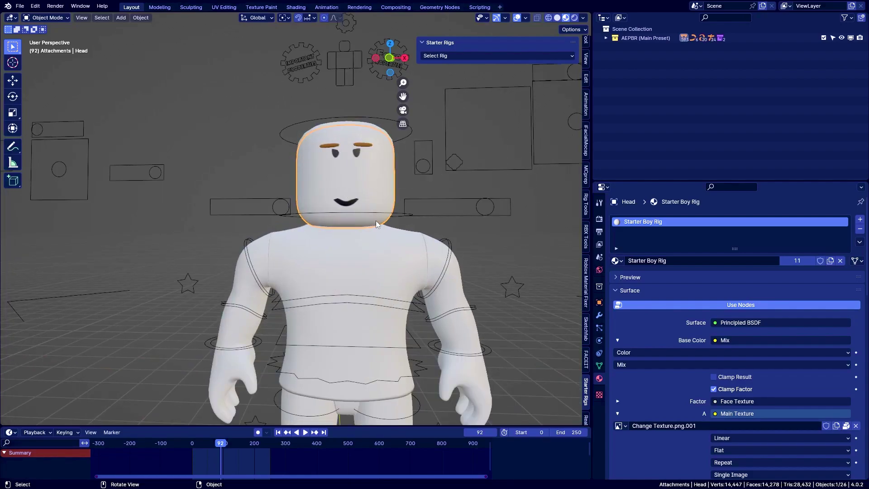
key(Delete)
scroll(390, 213, down, 2)
scroll(377, 229, down, 3)
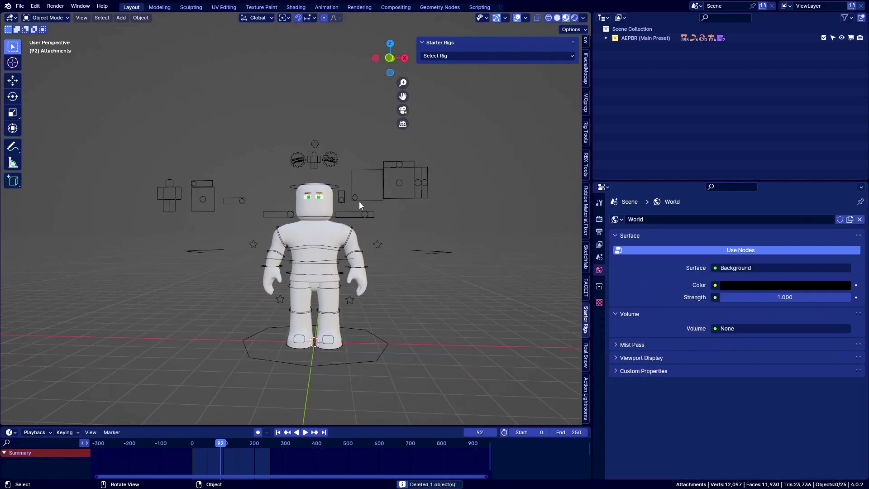
click(365, 216)
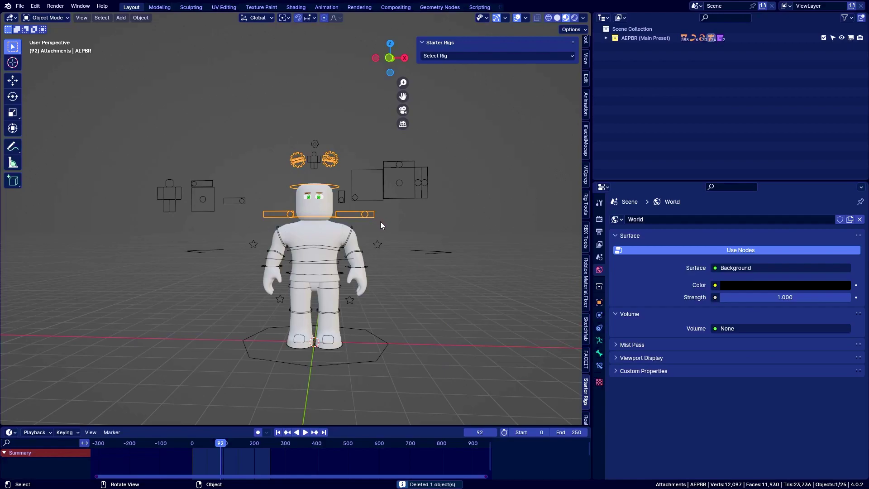